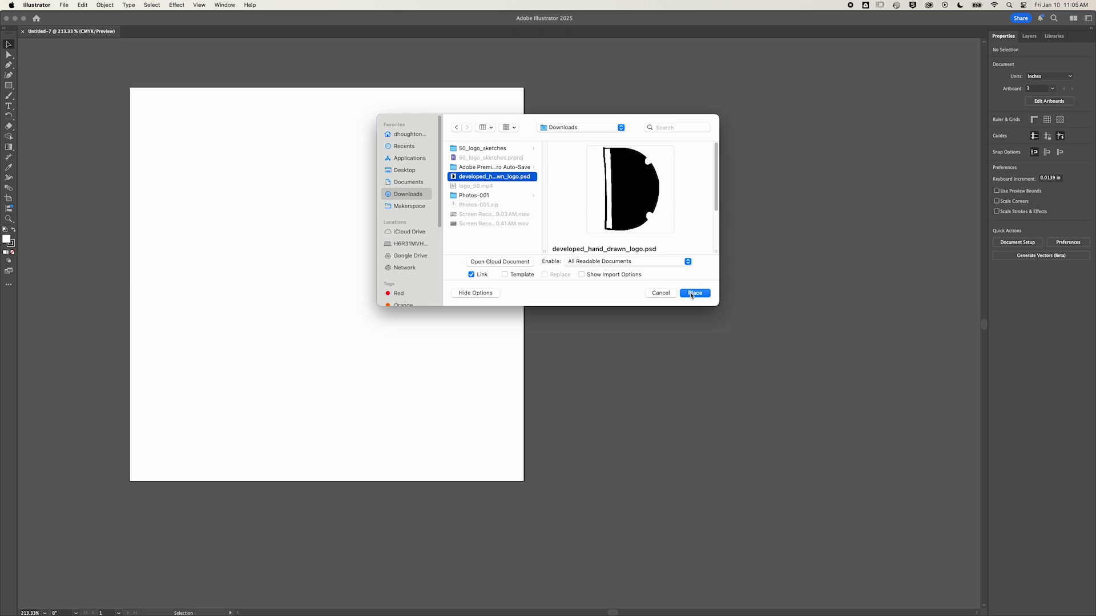
- Place developed_hand_drawn_logo.psd as a linked image and scale it down to fit the artboard
left_click(319, 236)
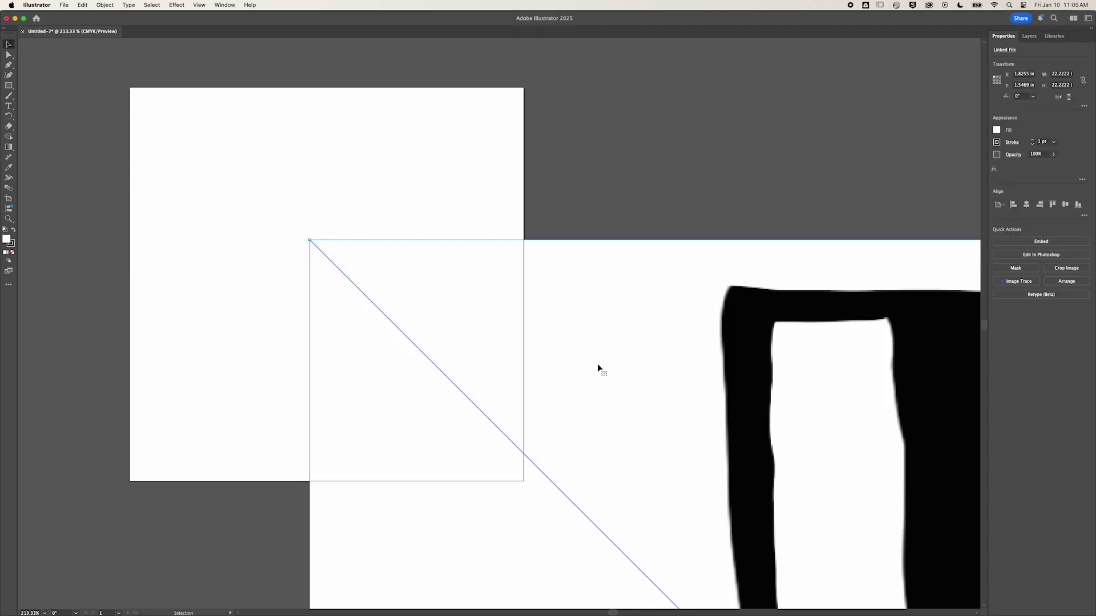
left_click_drag(625, 378, 544, 331)
key("super+minus")
key("super+minus")
key("super+minus")
key("super+minus")
key("super+minus")
key("super+minus")
key("super+minus")
left_click_drag(629, 196, 360, 221)
key("super+plus")
key("super+plus")
key("super+plus")
key("super+plus")
key("super+plus")
left_click_drag(636, 472, 615, 453)
left_click(682, 382)
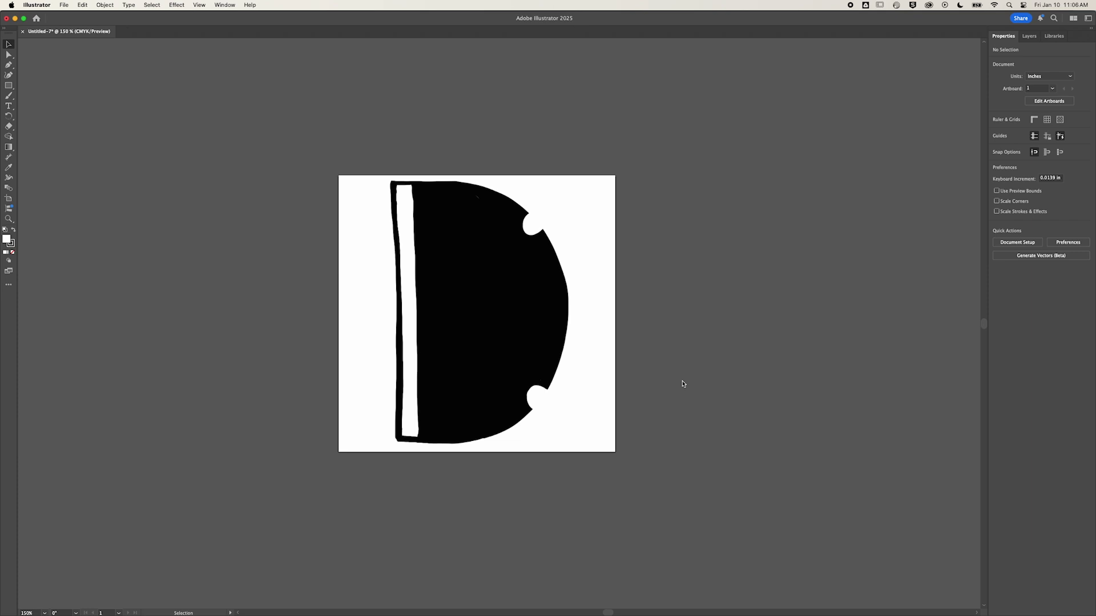
- Lock the placed logo image in its original position on the artboard
left_click_drag(486, 318, 357, 482)
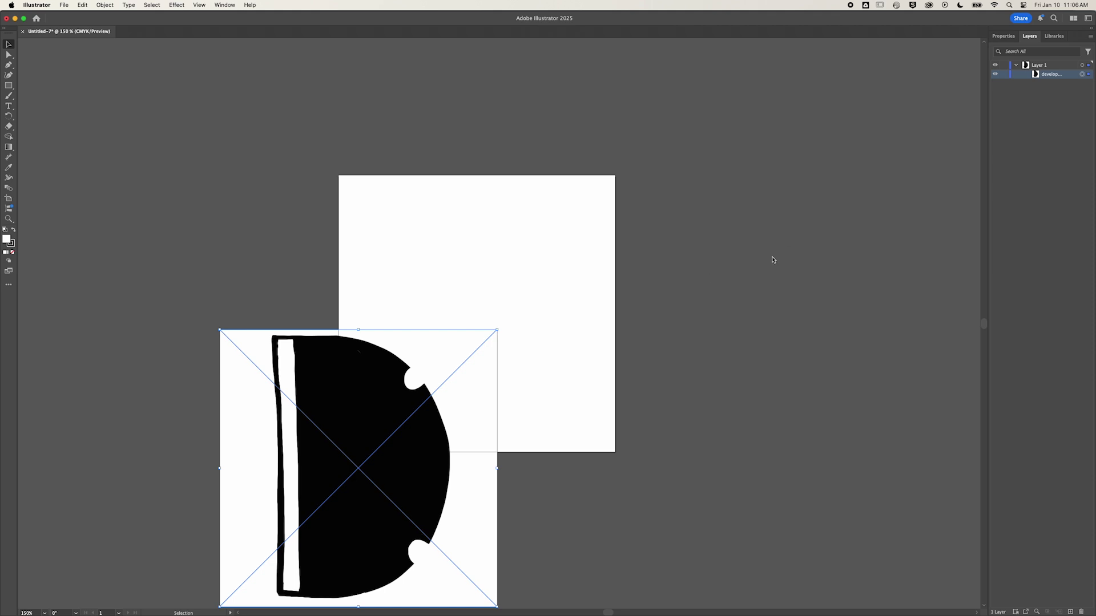
key("super+z")
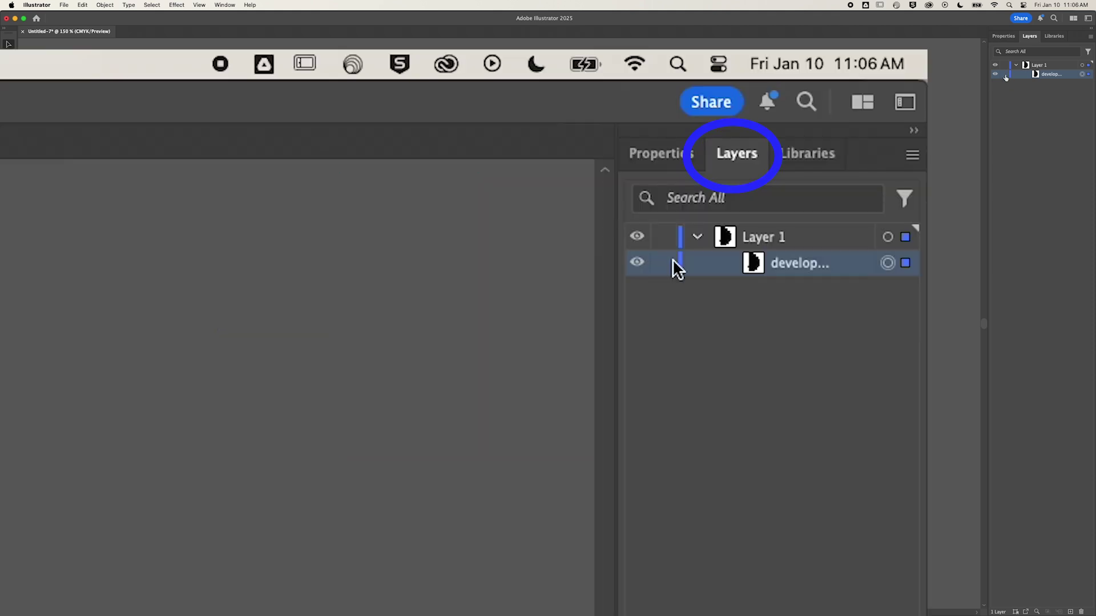
left_click(1004, 75)
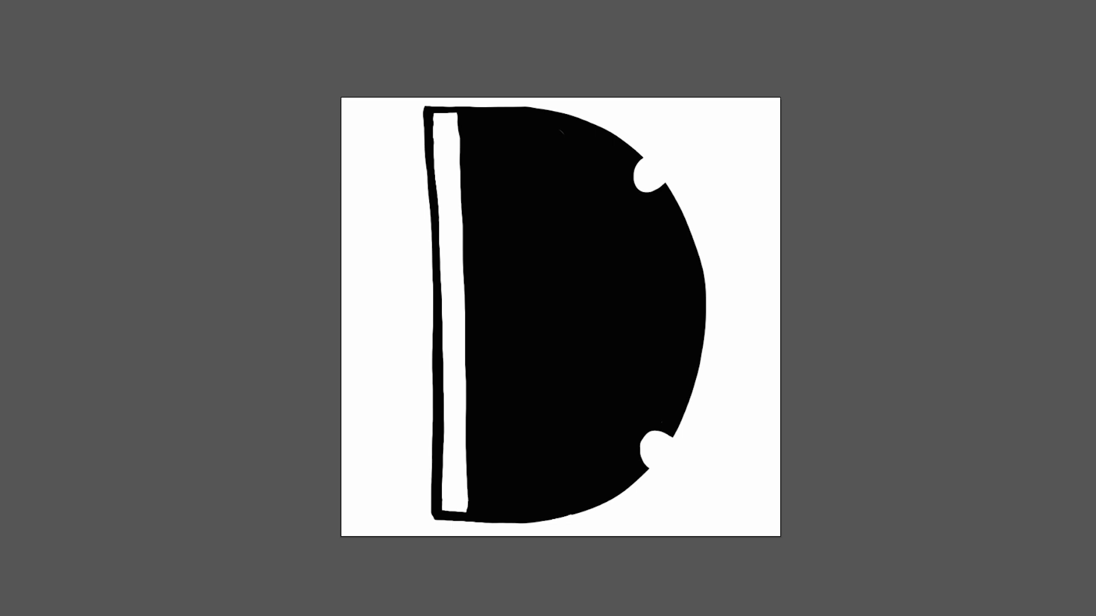
left_click(604, 281)
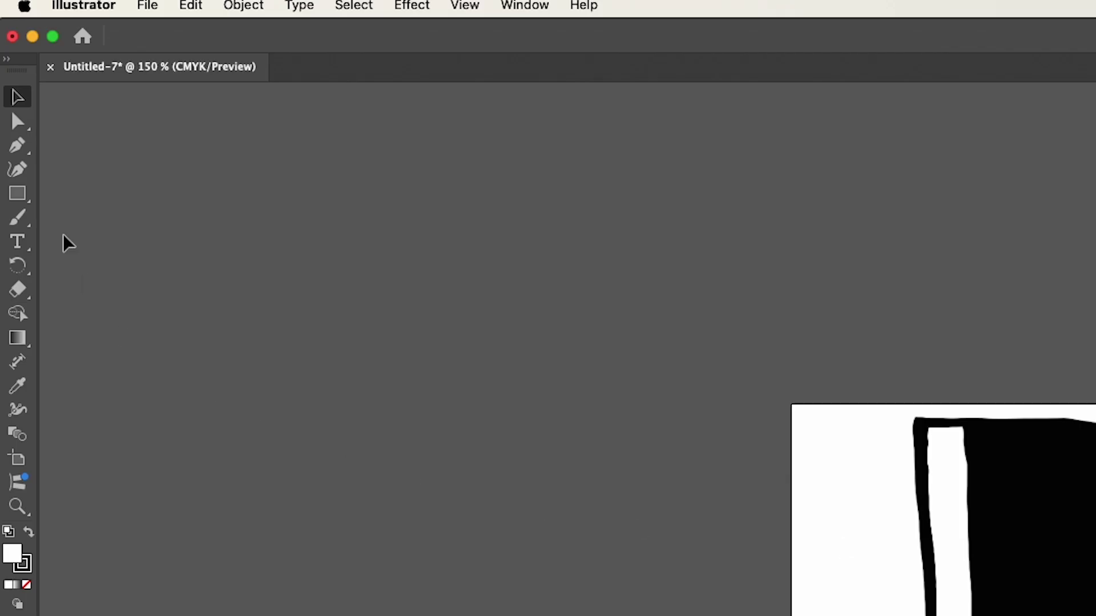
- With the Pen tool, trace the D's straight vertical side and its straight lower edge up to where the curve begins
left_click(22, 148)
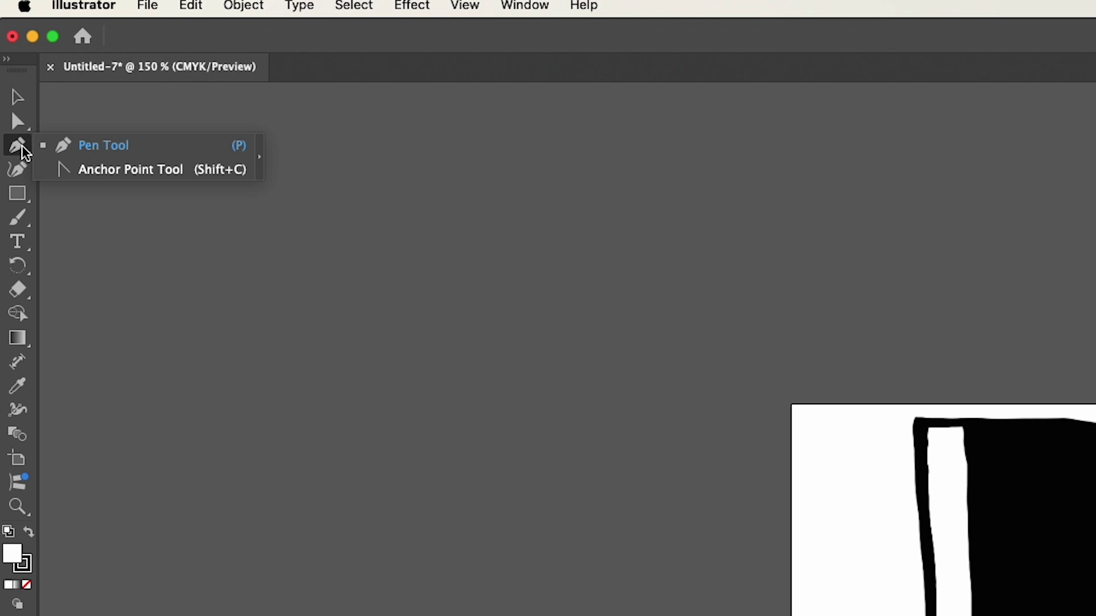
left_click(90, 146)
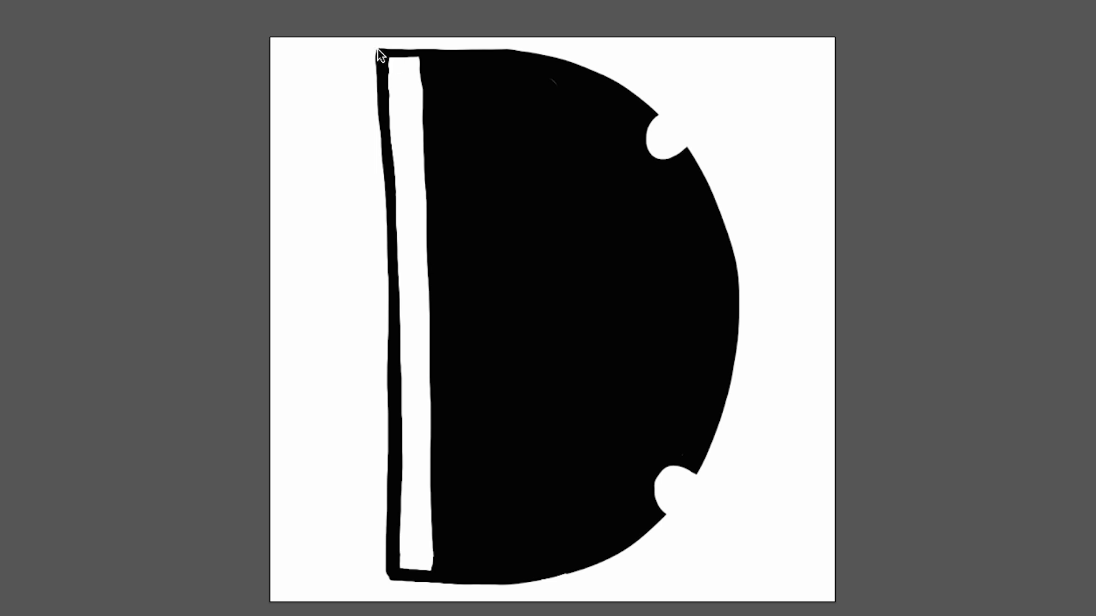
left_click(377, 49)
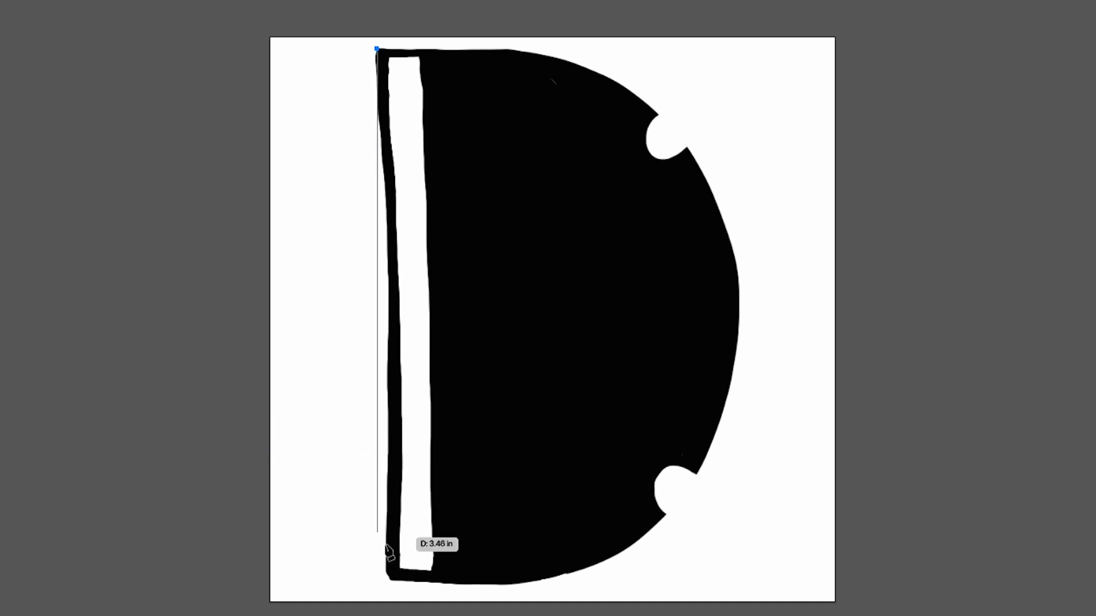
left_click(377, 581)
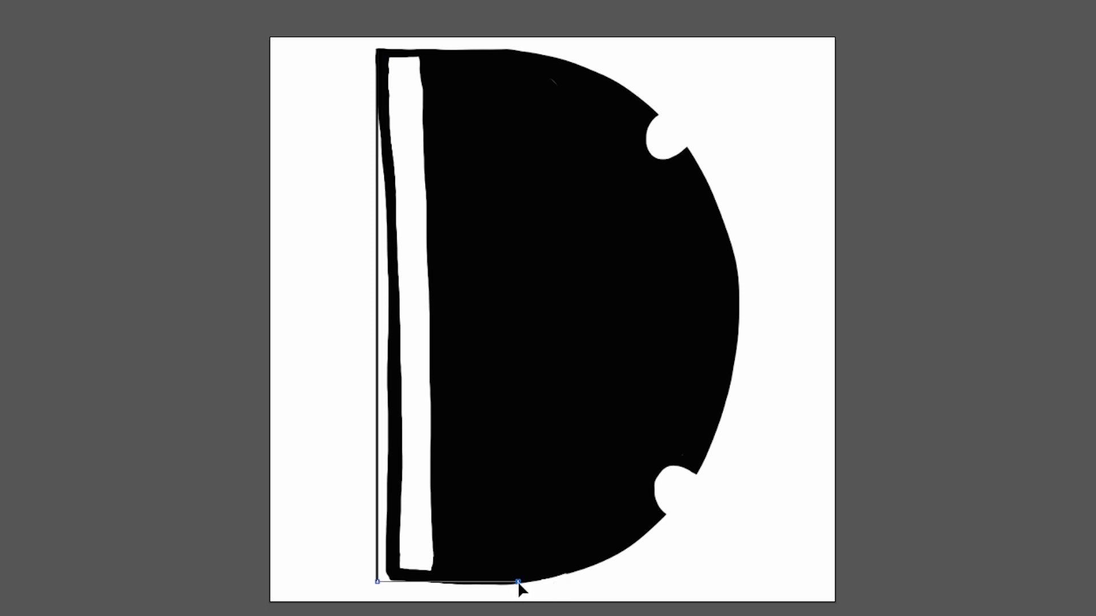
left_click(518, 583)
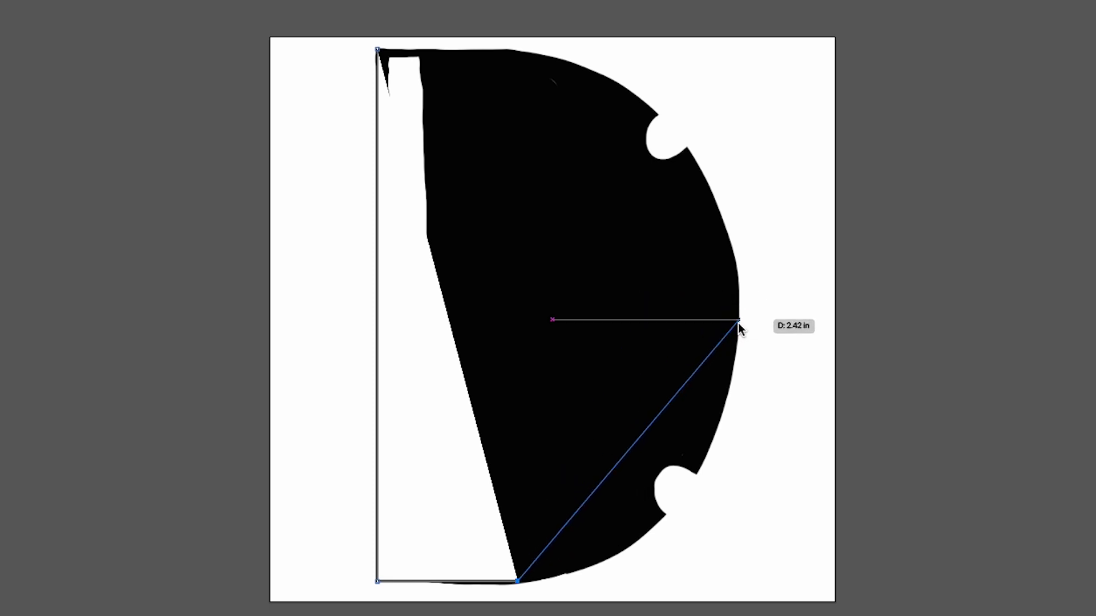
- Trace the D's curved side through a smooth anchor at its outermost point, and close the path along the straight upper edge
mouse_move(738, 324)
left_mouse_down()
mouse_move(745, 76)
mouse_move(731, 78)
mouse_move(759, 83)
mouse_move(750, 79)
mouse_move(753, 114)
mouse_move(757, 81)
left_mouse_up()
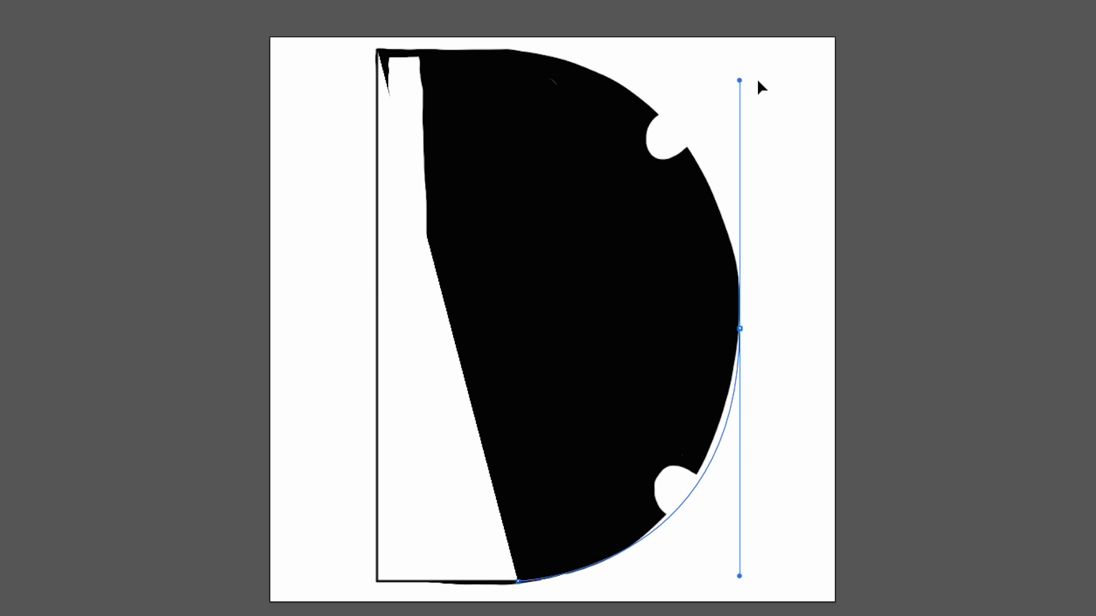
left_click_drag(757, 81, 756, 81)
left_click_drag(756, 80, 756, 80)
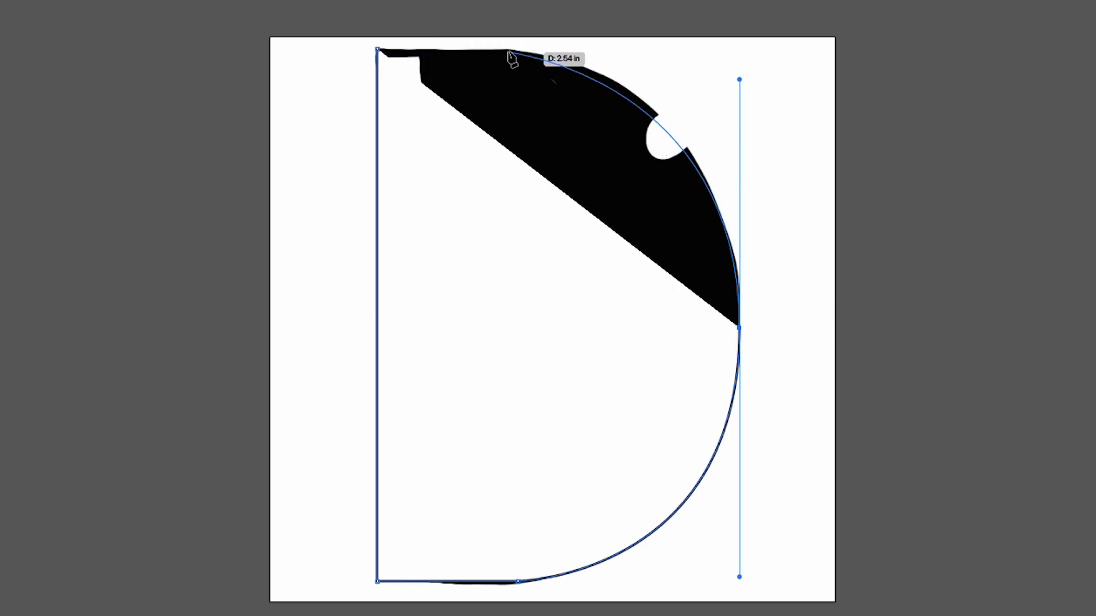
left_click_drag(506, 50, 445, 222)
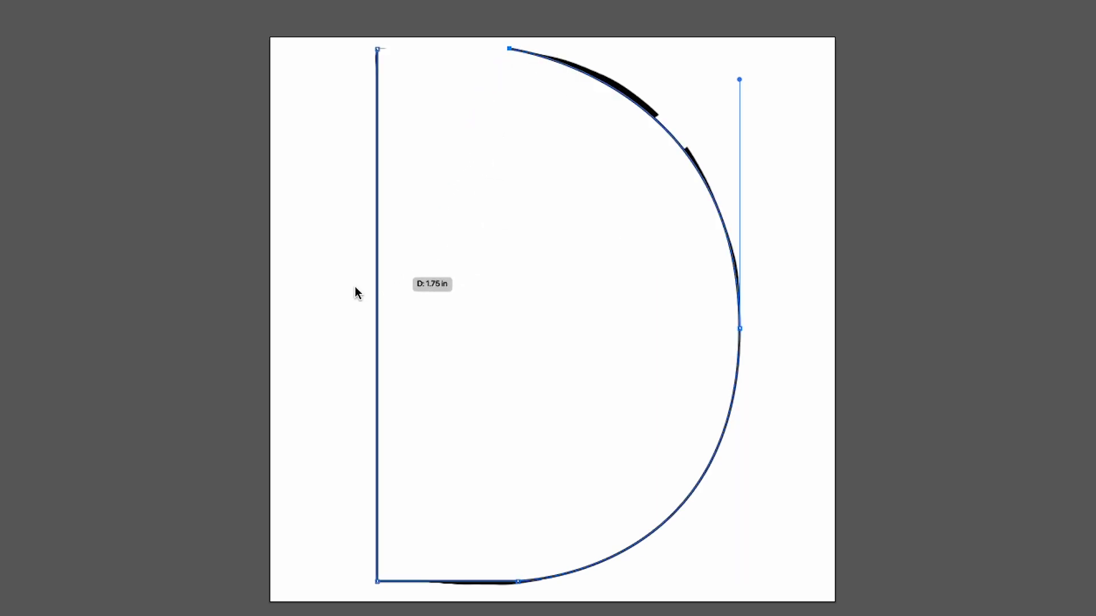
left_click(376, 49)
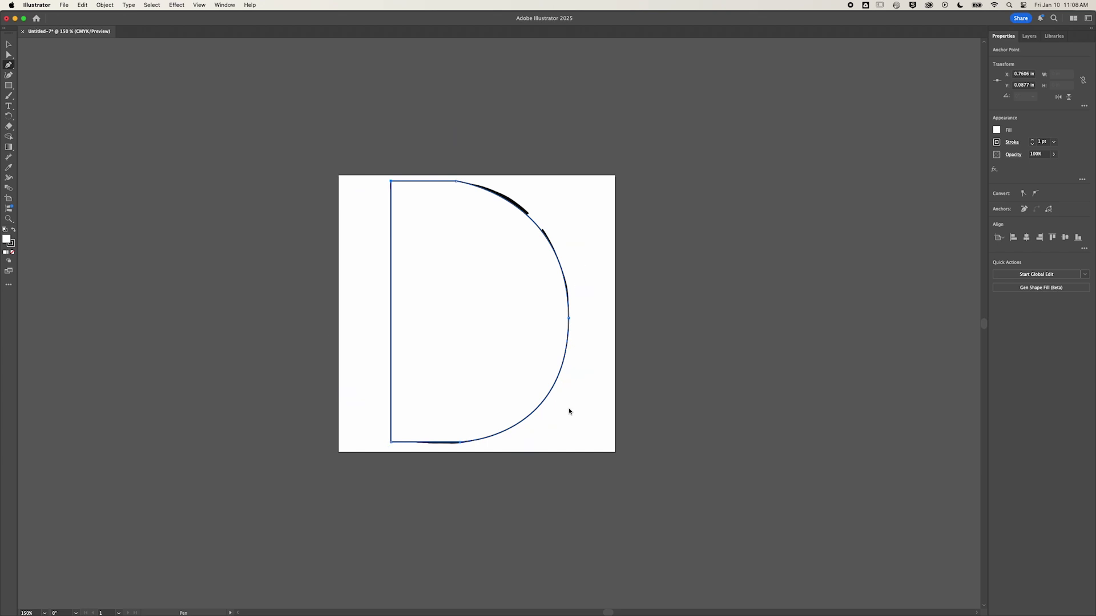
- Remove the D path's stroke and fill the path with dark blue
left_click(997, 143)
left_click(904, 174)
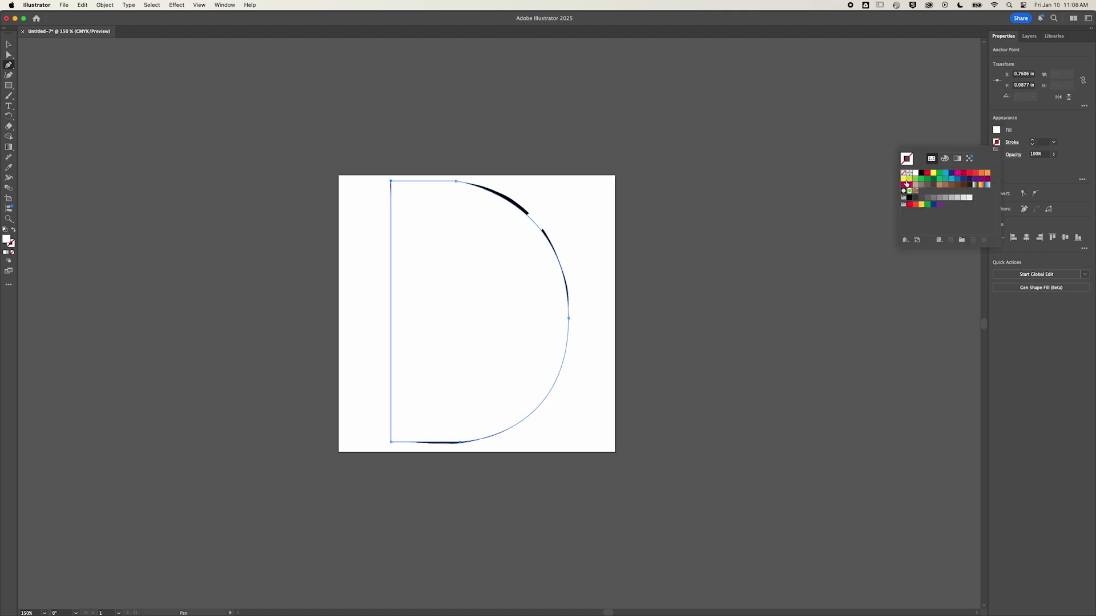
left_click(997, 131)
left_click(997, 131)
left_click(964, 166)
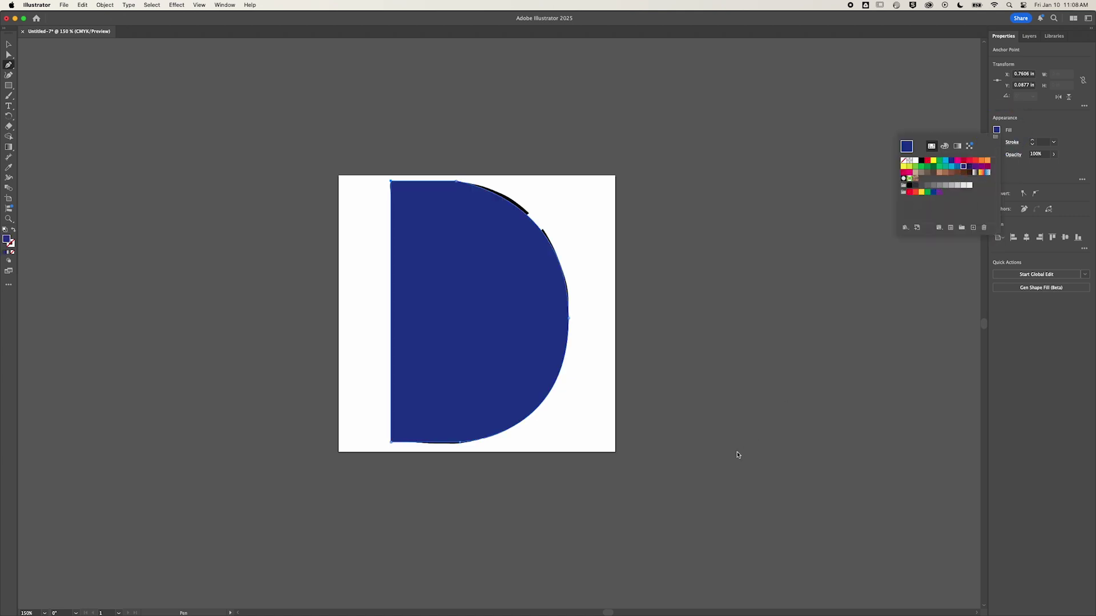
- Hide the D path and draw a tall narrow rectangle over the white vertical stripe in the sketch
left_click(1028, 35)
left_click(891, 73)
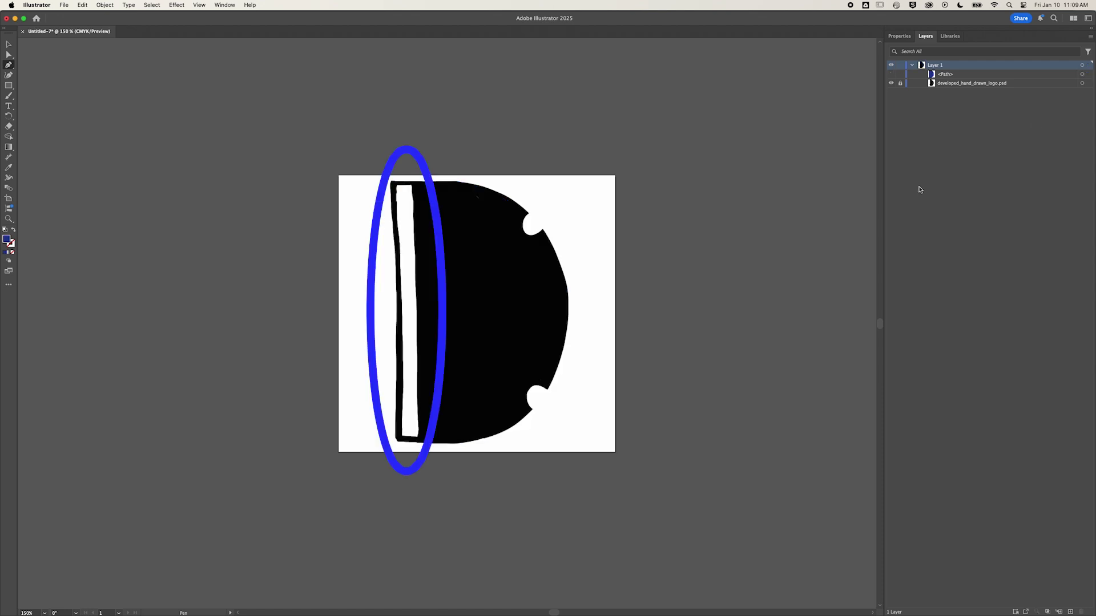
key("m")
left_click_drag(397, 185, 418, 437)
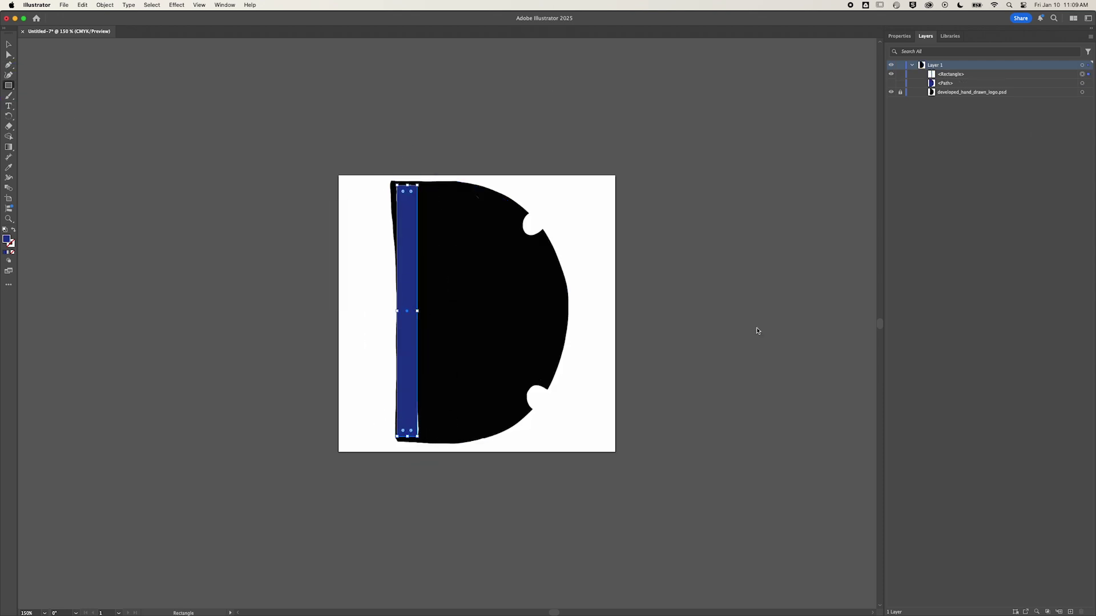
- Show the D path again and fill the stripe rectangle with white
left_click(899, 36)
left_click(1028, 36)
left_click(890, 83)
left_click(898, 36)
left_click(996, 131)
left_click(915, 161)
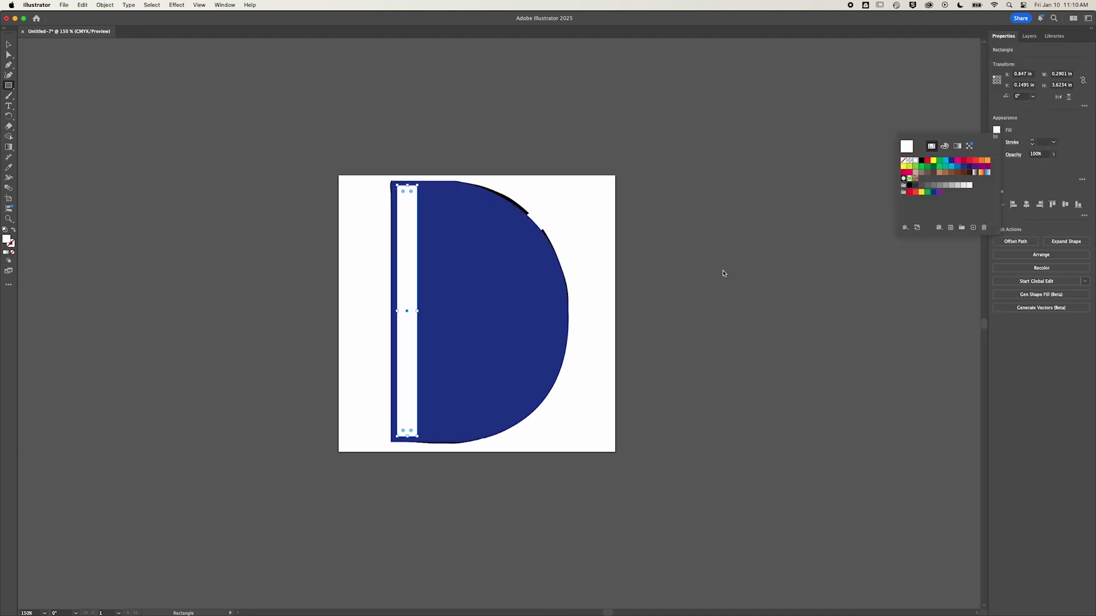
- Draw a small circle over the sketch's upper notch and place a copy of it over the lower notch
left_click(1029, 36)
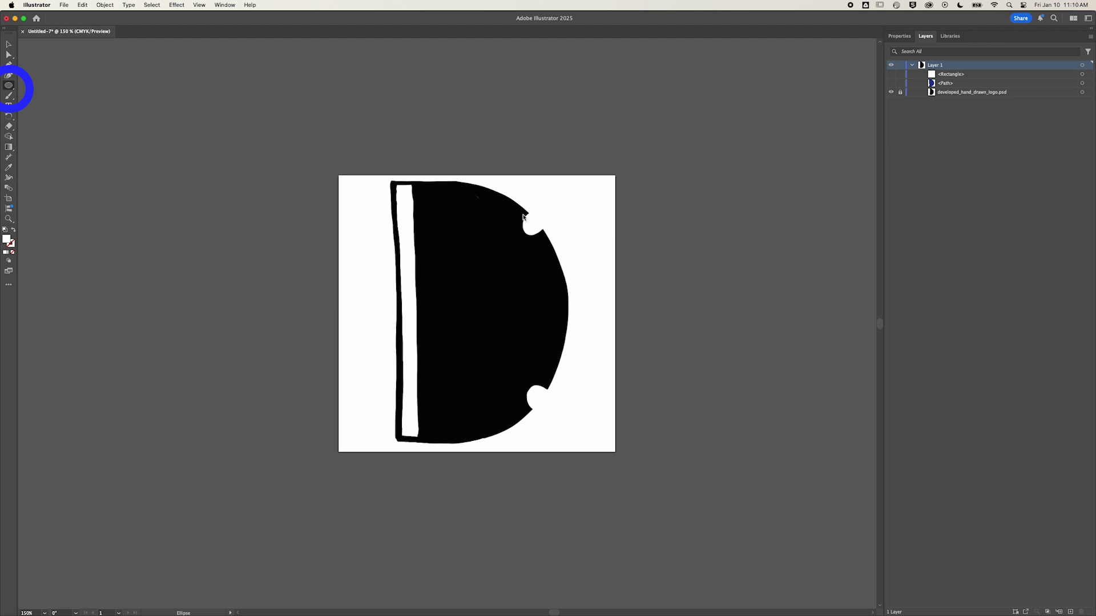
left_click_drag(522, 214, 549, 232)
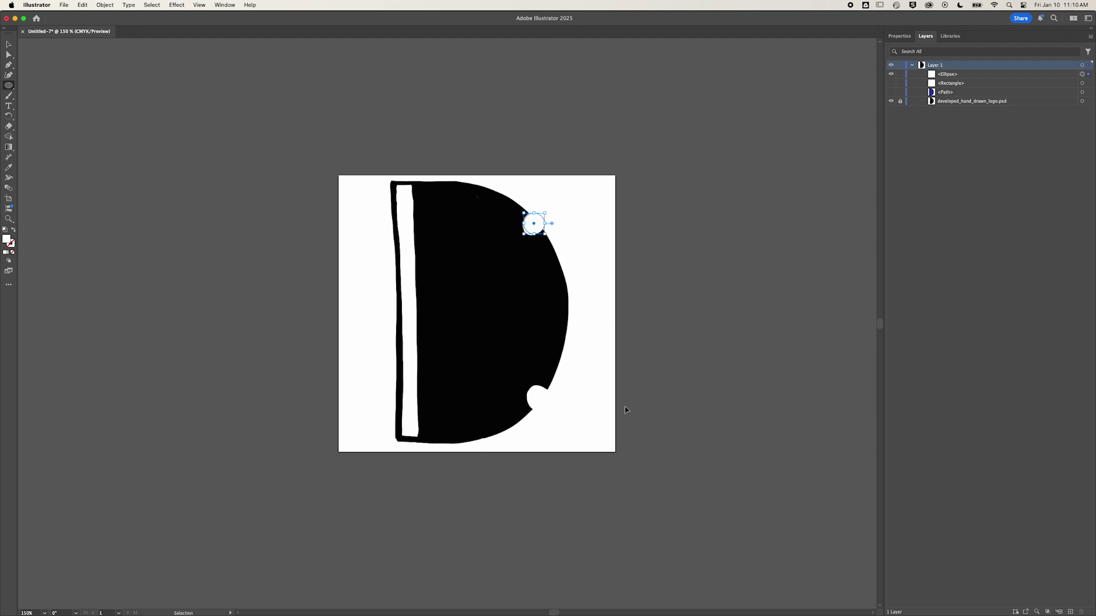
key("ctrl+c")
key("ctrl+v")
key("v")
left_click_drag(456, 331, 542, 404)
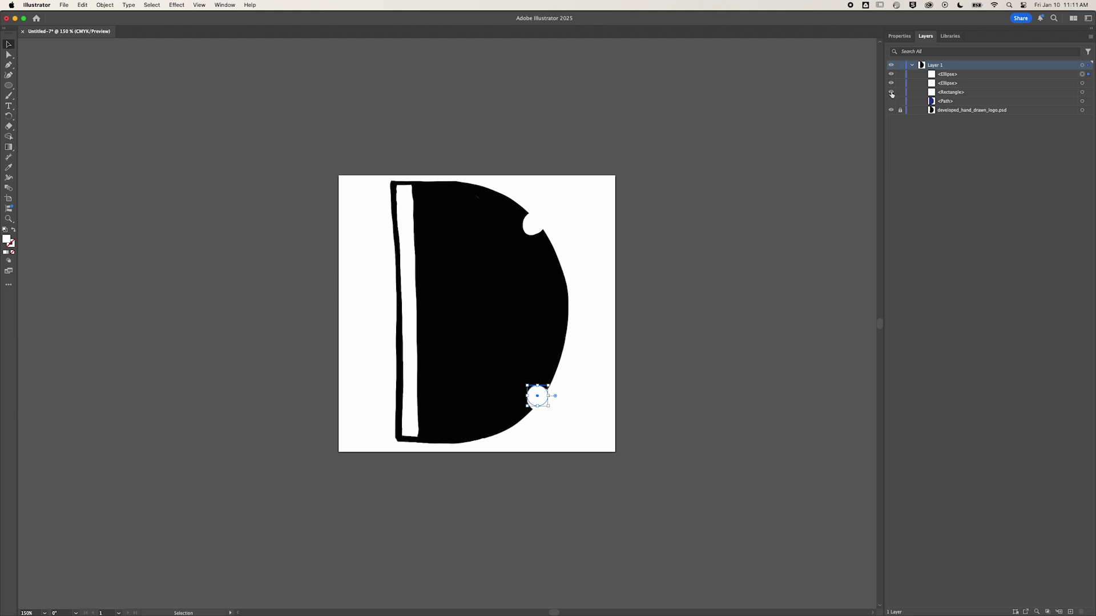
- With the rectangle and D path shown, reposition both circles on the D's curved edge and hide the placed logo image
left_click_drag(891, 92, 891, 102)
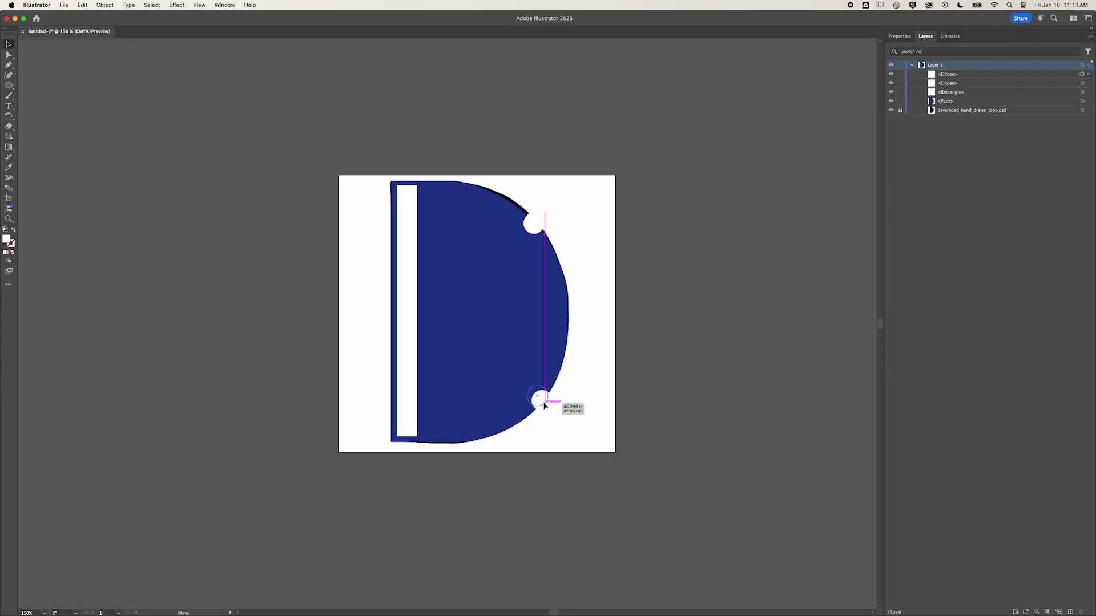
left_click_drag(543, 405, 544, 405)
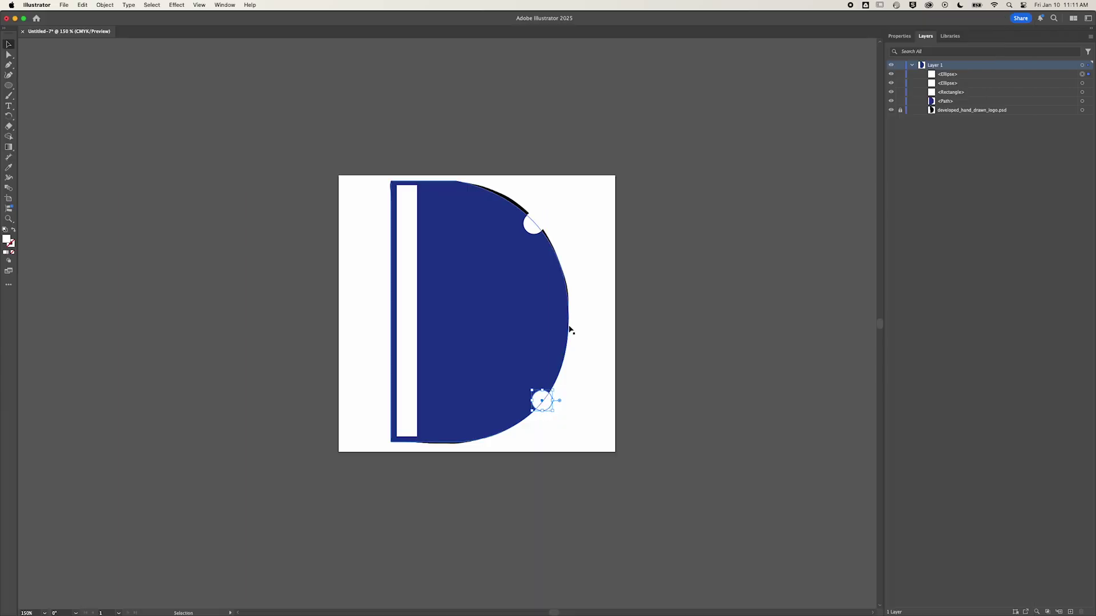
mouse_move(537, 226)
left_mouse_down()
mouse_move(570, 199)
mouse_move(532, 223)
mouse_move(543, 386)
mouse_move(542, 232)
left_mouse_up()
left_click(607, 239)
left_click(891, 110)
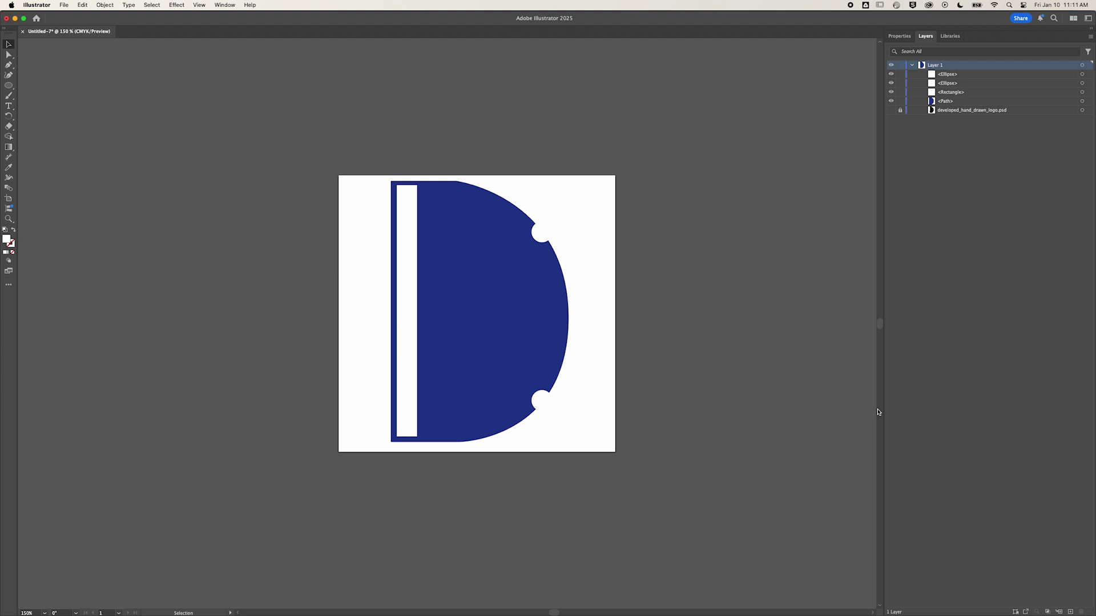
- Scale both notch circles to 170% horizontally and vertically around their own centres with Transform Each
left_click(949, 74)
left_click(950, 84, "shift")
left_click(1081, 84)
left_click(1081, 74, "shift")
left_click(103, 5)
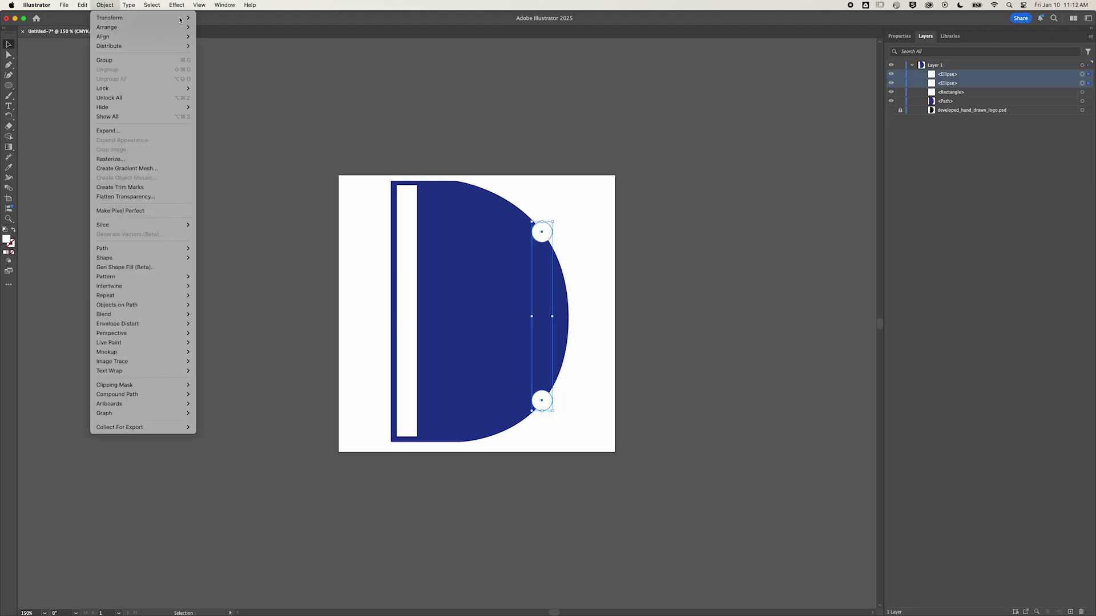
mouse_move(179, 19)
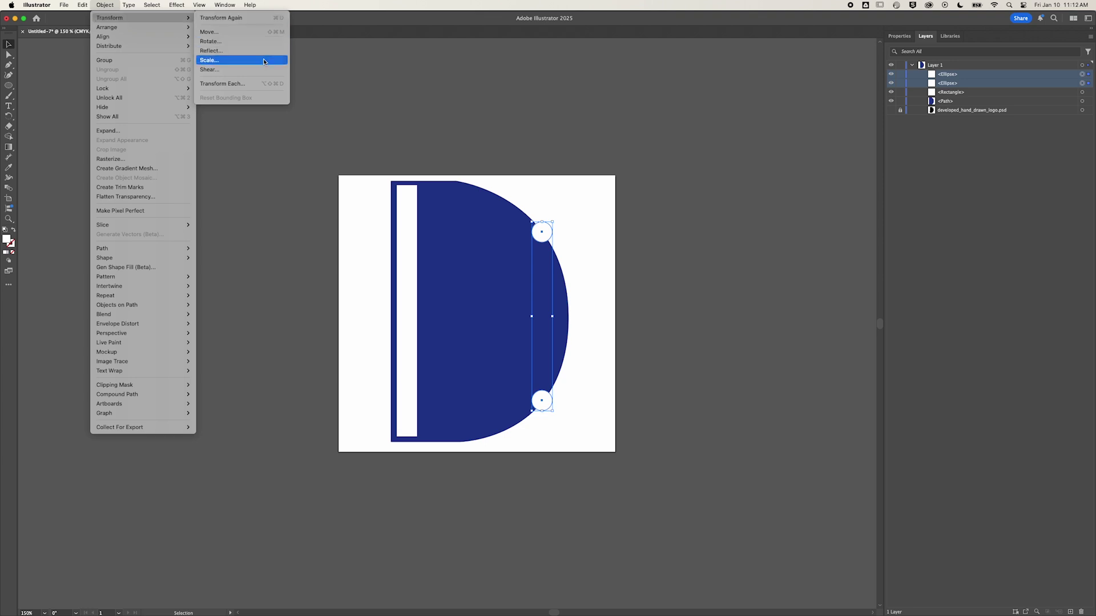
left_click(262, 83)
left_click_drag(547, 186, 679, 222)
left_click(742, 226)
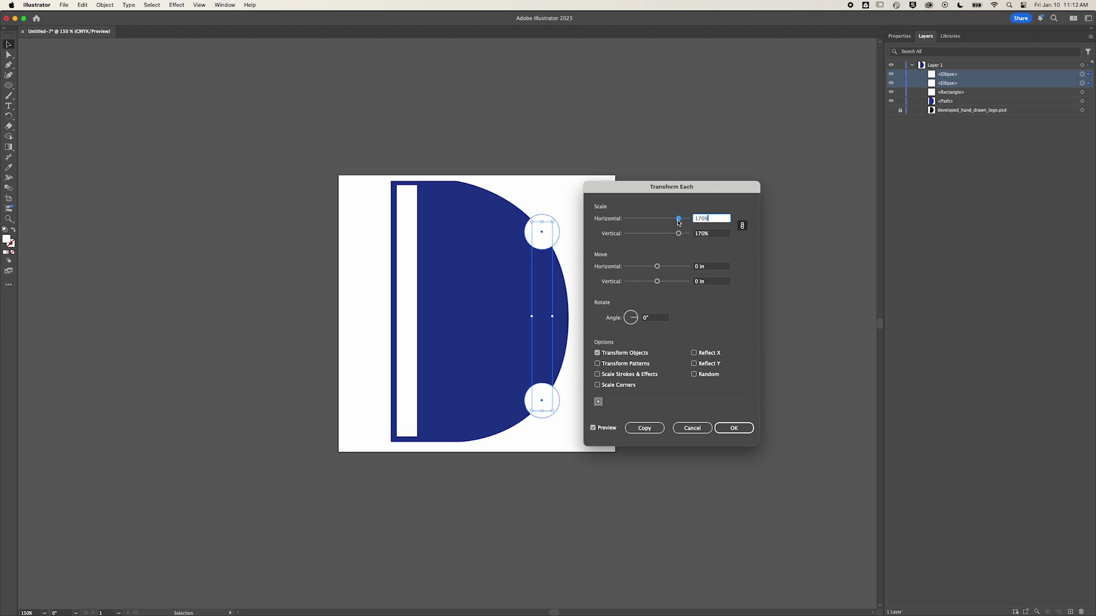
left_click(734, 428)
left_click(738, 388)
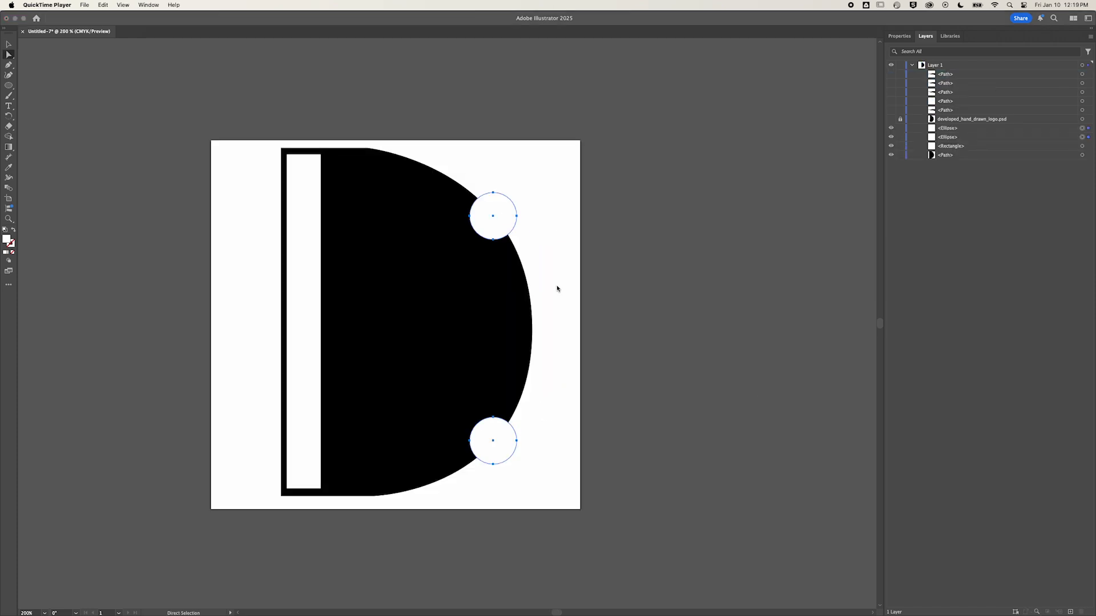
- Hide the stripe rectangle and select the D path together with the upper notch circle
left_click(992, 230)
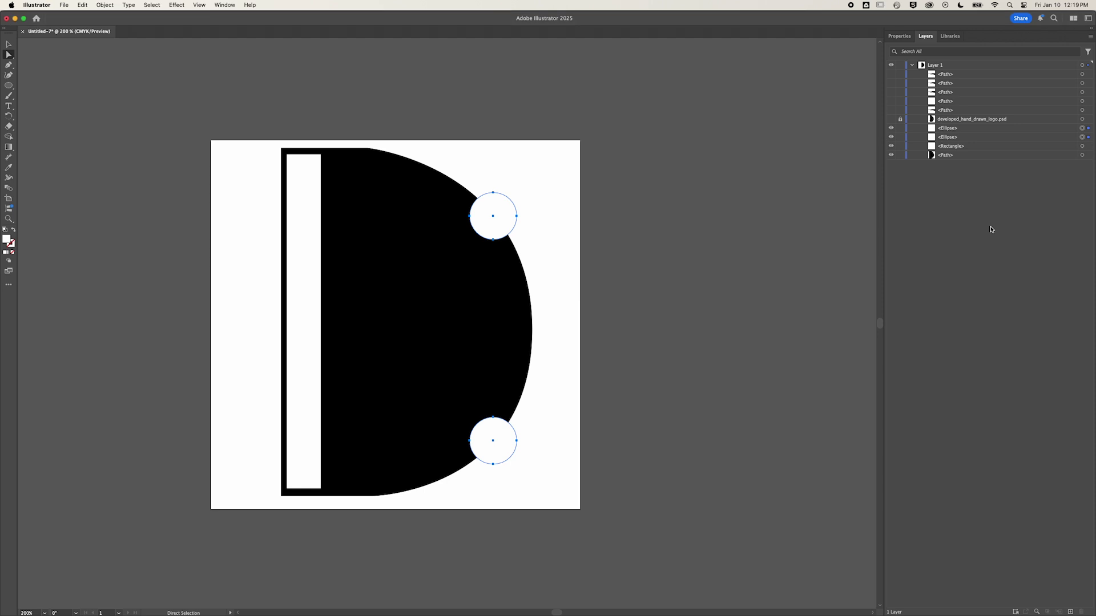
left_click(1081, 154)
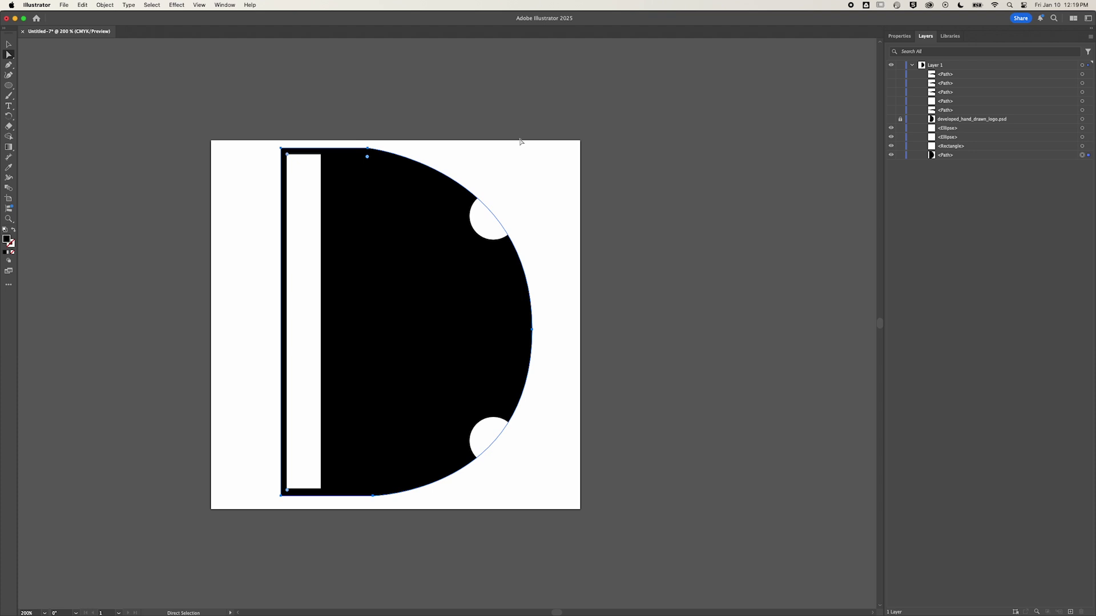
left_click(891, 146)
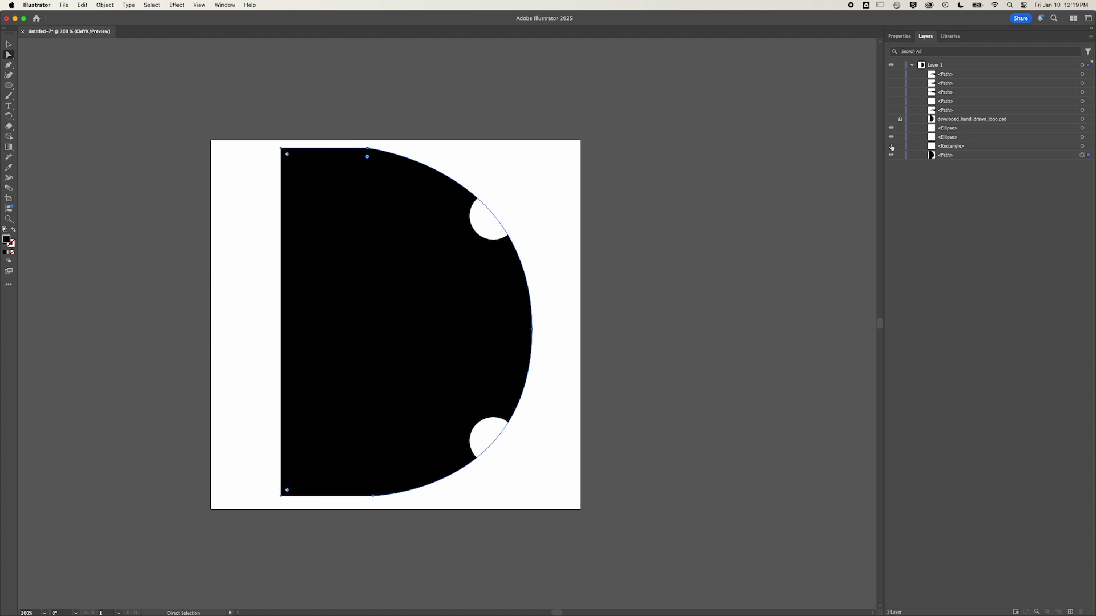
left_click(1082, 137, "shift")
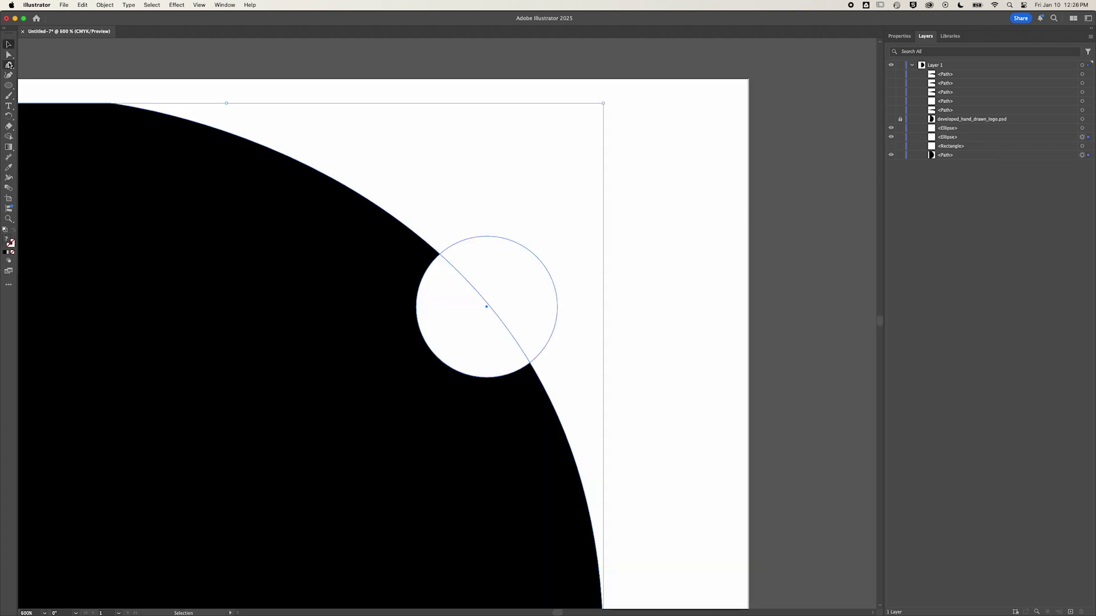
- Add the Add Anchor Point tool to the toolbar, placed just below the Pen tool
left_click(9, 65)
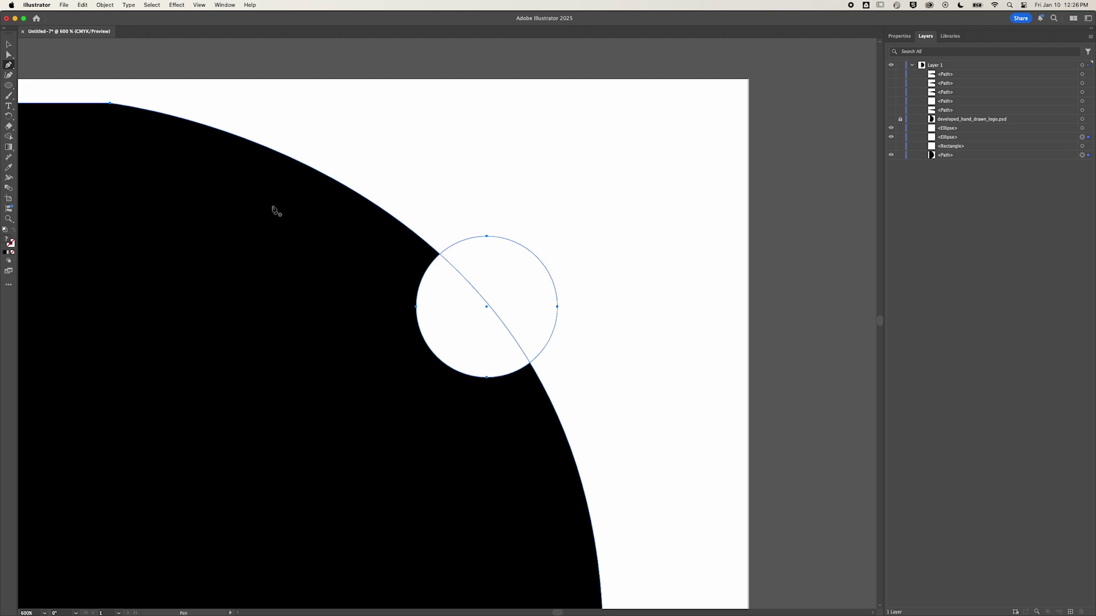
left_click(10, 287)
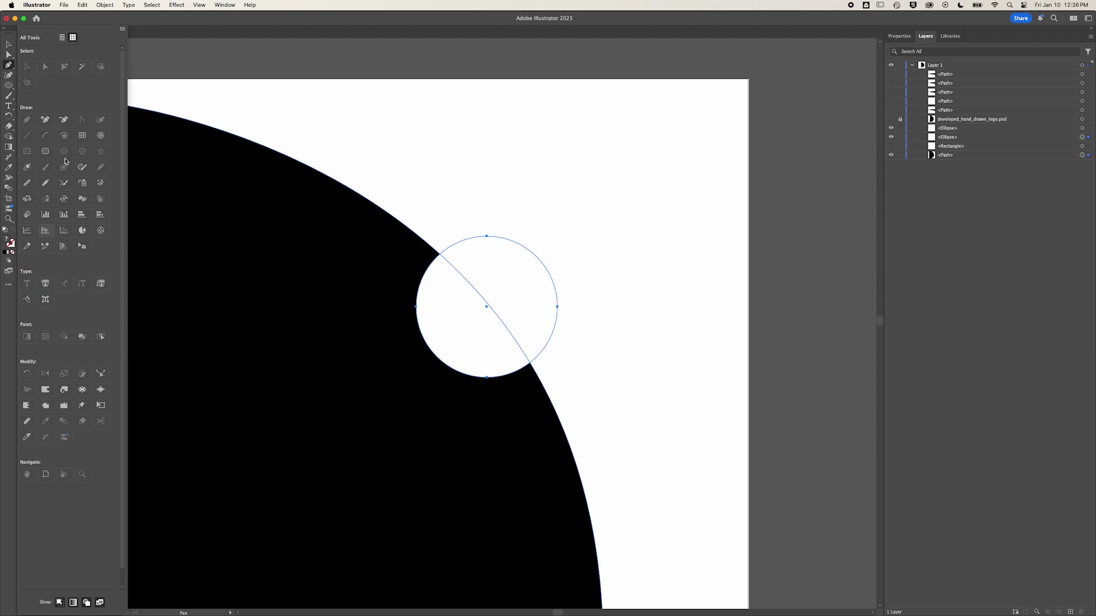
left_click(46, 118)
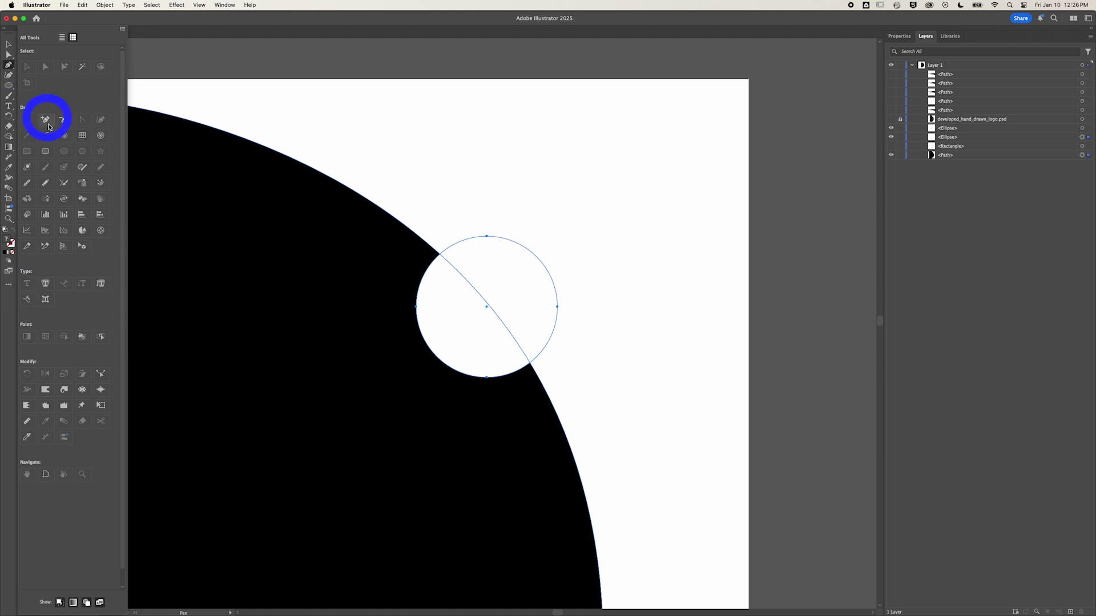
left_click_drag(48, 122, 10, 73)
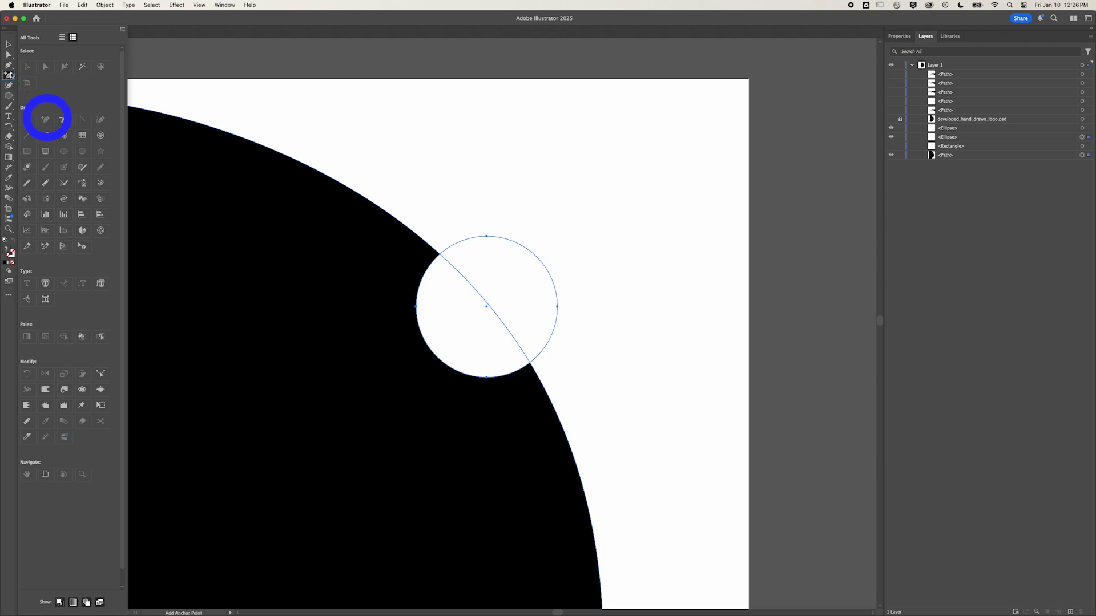
left_click(8, 295)
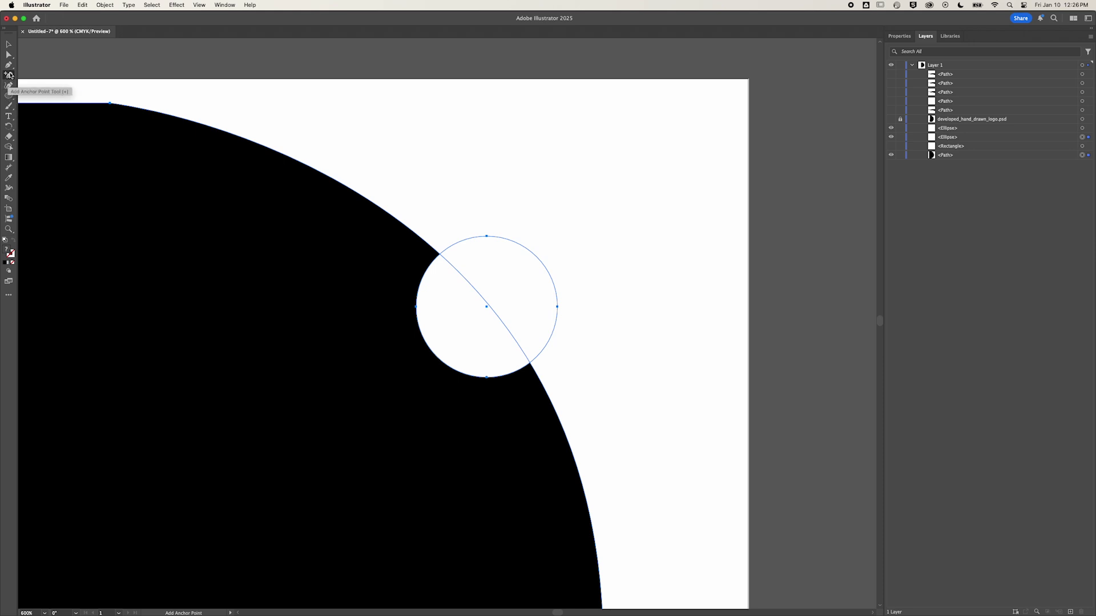
- Add anchor points to the upper notch circle and to the D path at both places where their outlines cross
left_click(440, 255)
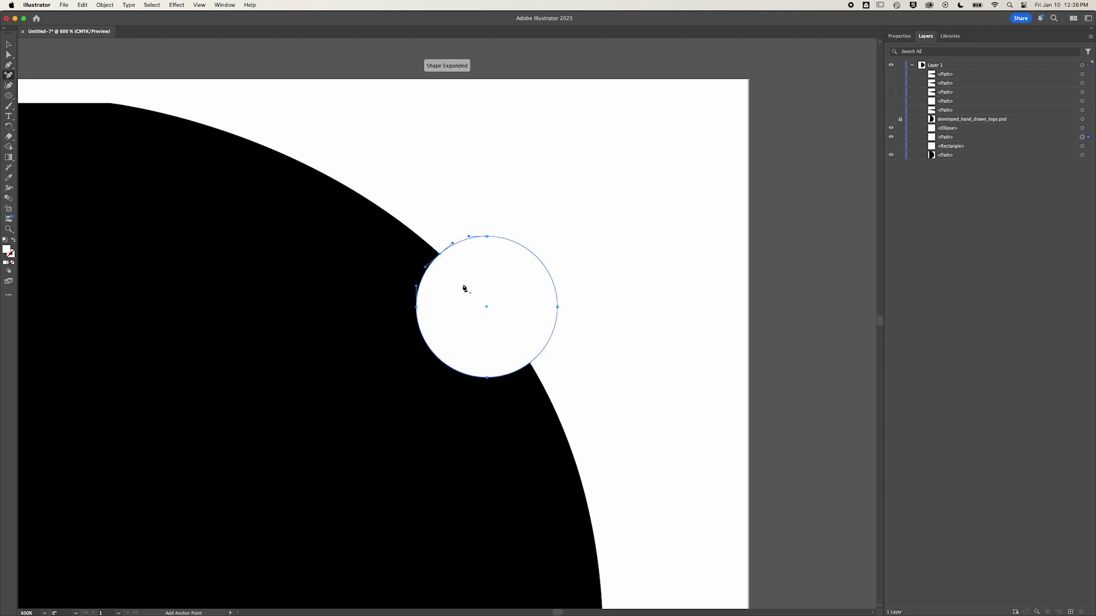
left_click(530, 364)
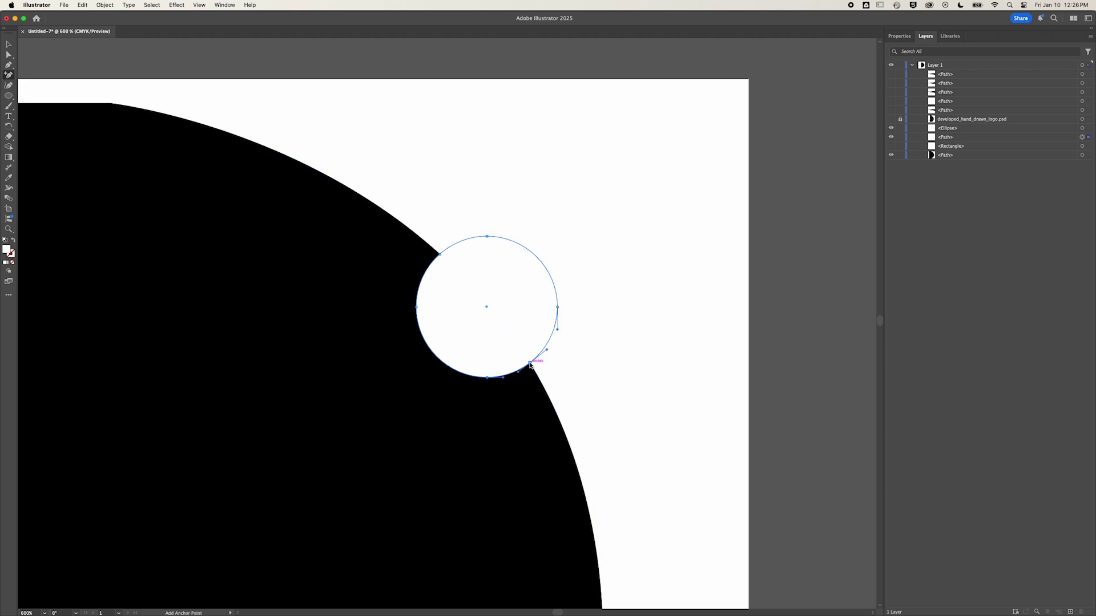
left_click(1082, 155)
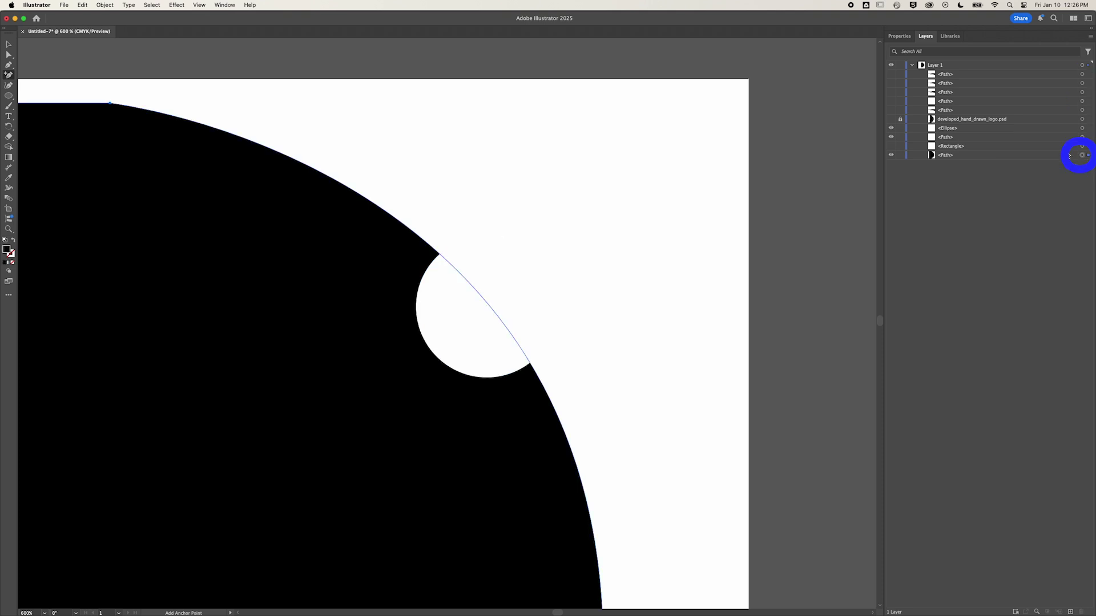
left_click(439, 256)
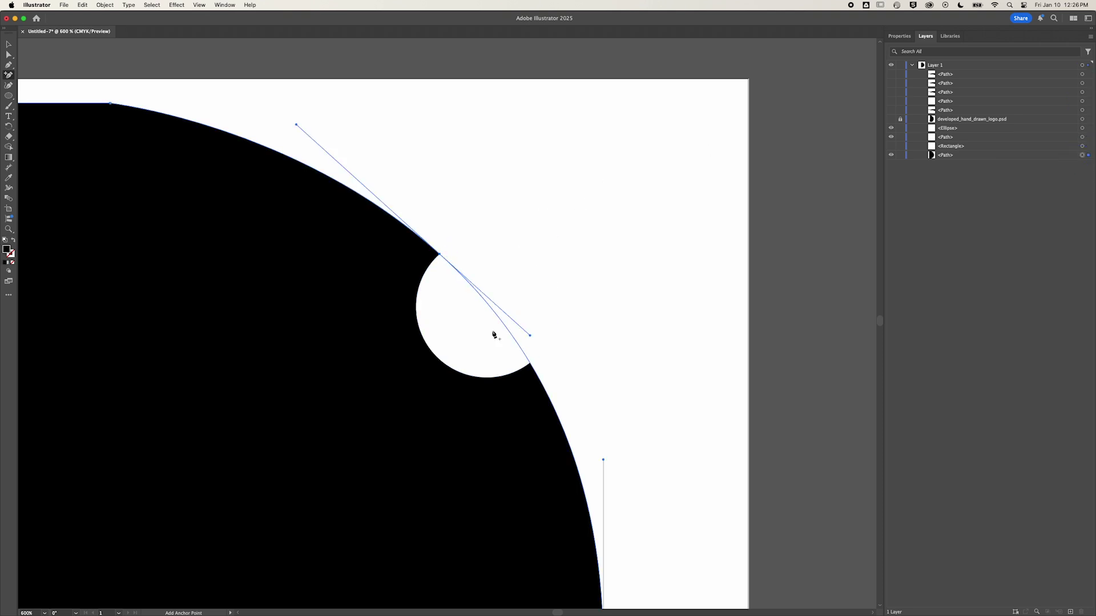
left_click(530, 364)
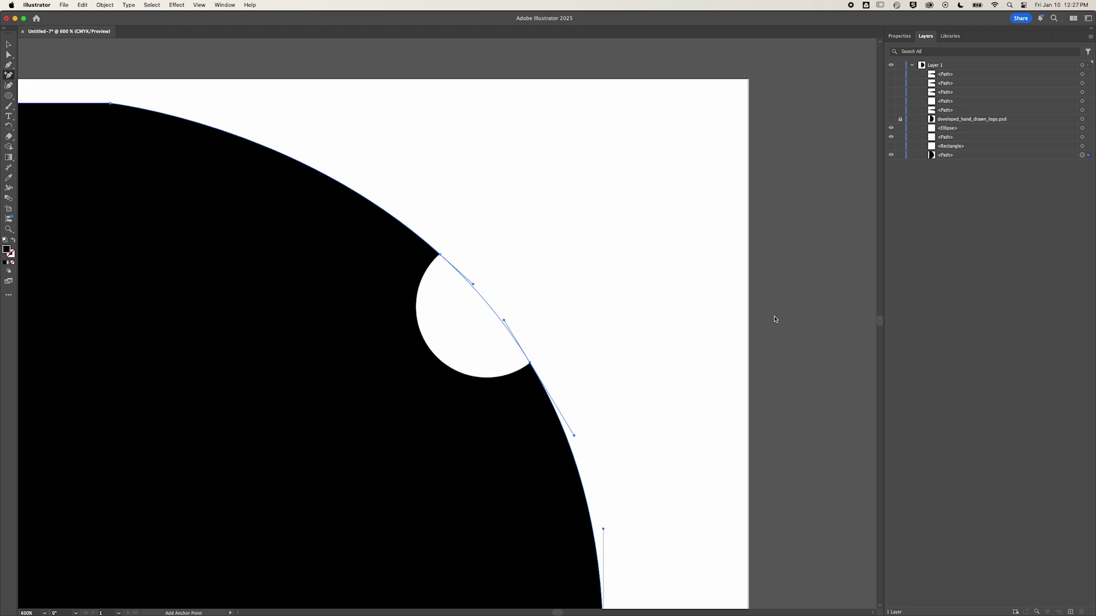
- Add an anchor point midway on the D's curve inside the upper circle and delete it to open the path there
left_click(487, 301)
left_click(10, 55)
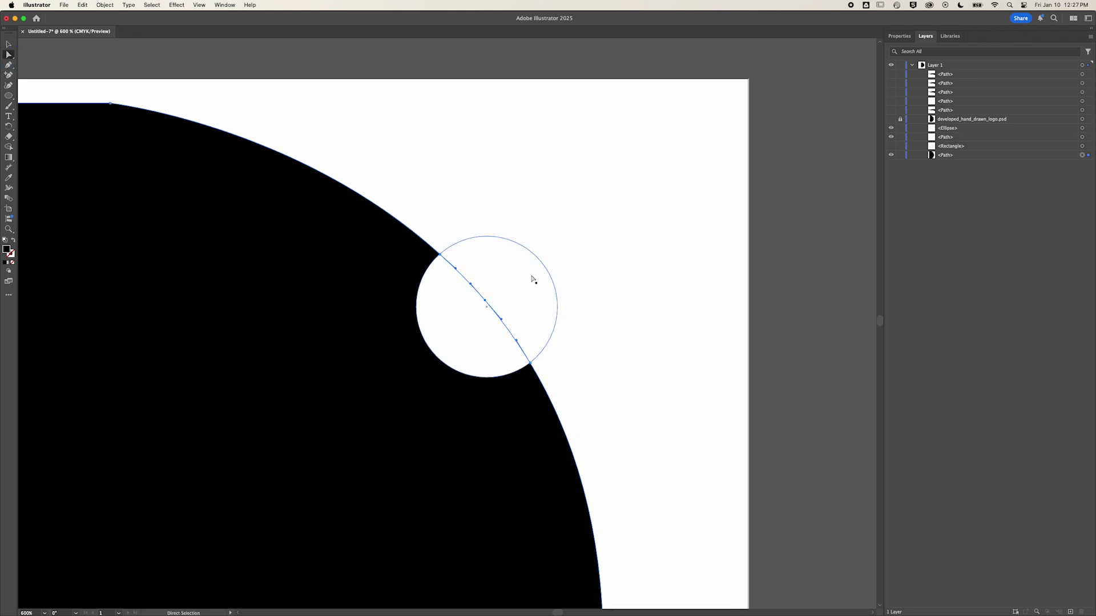
left_click(498, 292)
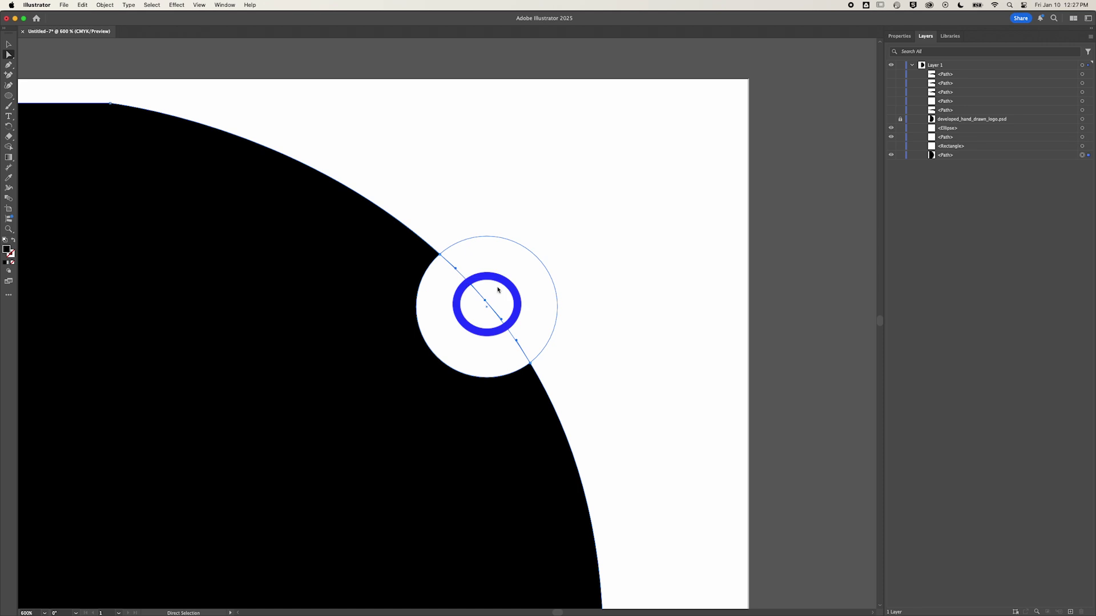
left_click(563, 240)
left_click(1082, 156)
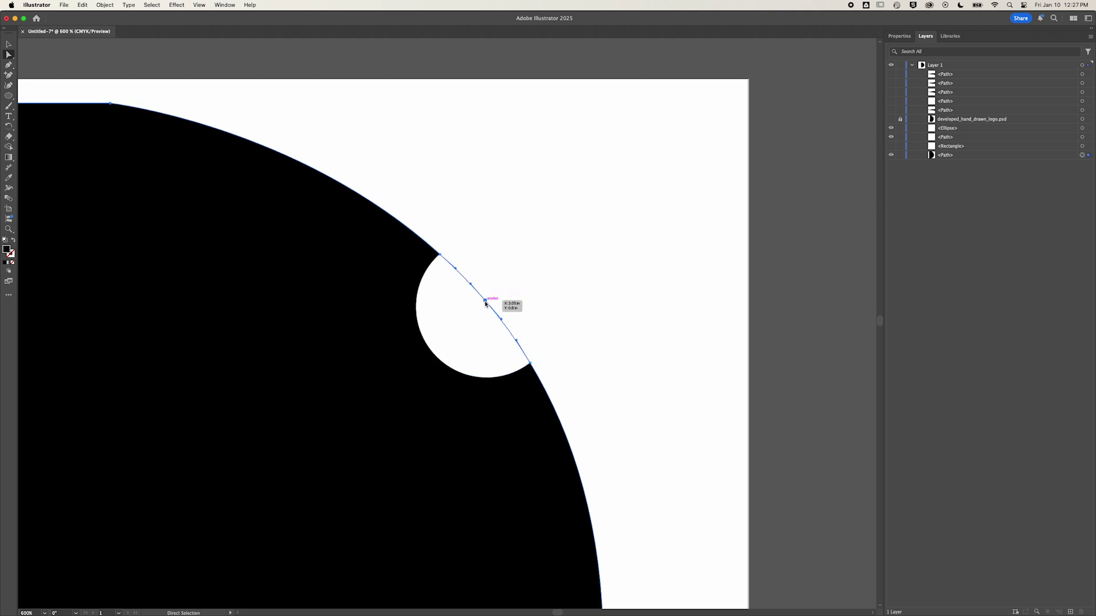
key("Delete")
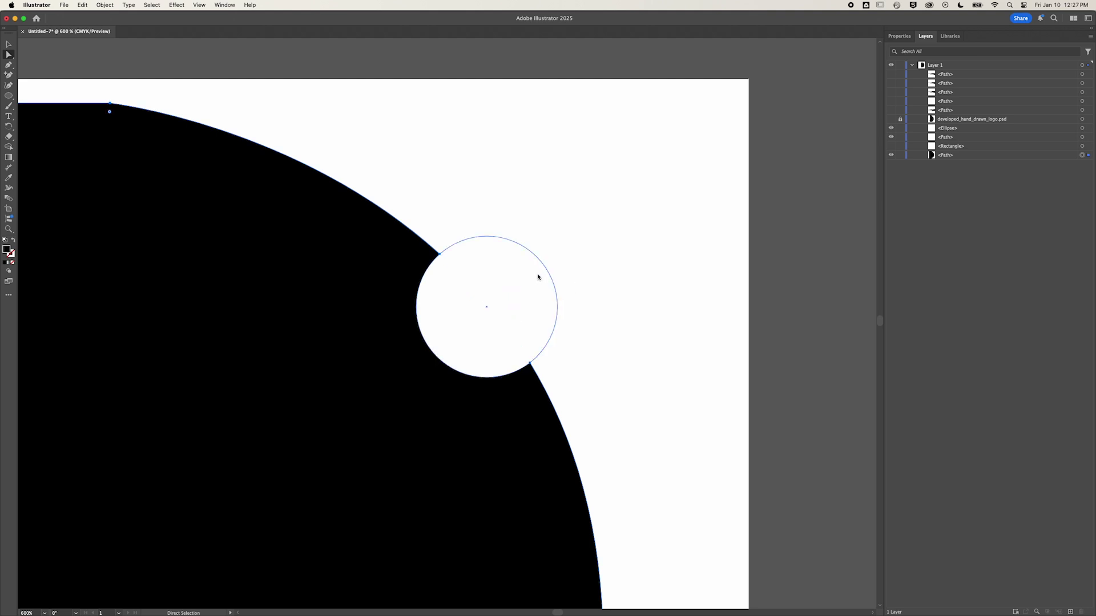
- Delete the upper circle's topmost and rightmost anchor points so only the arc cutting into the D is left
left_click(1081, 138)
left_click(486, 236)
key("Delete")
left_click(558, 307)
key("Delete")
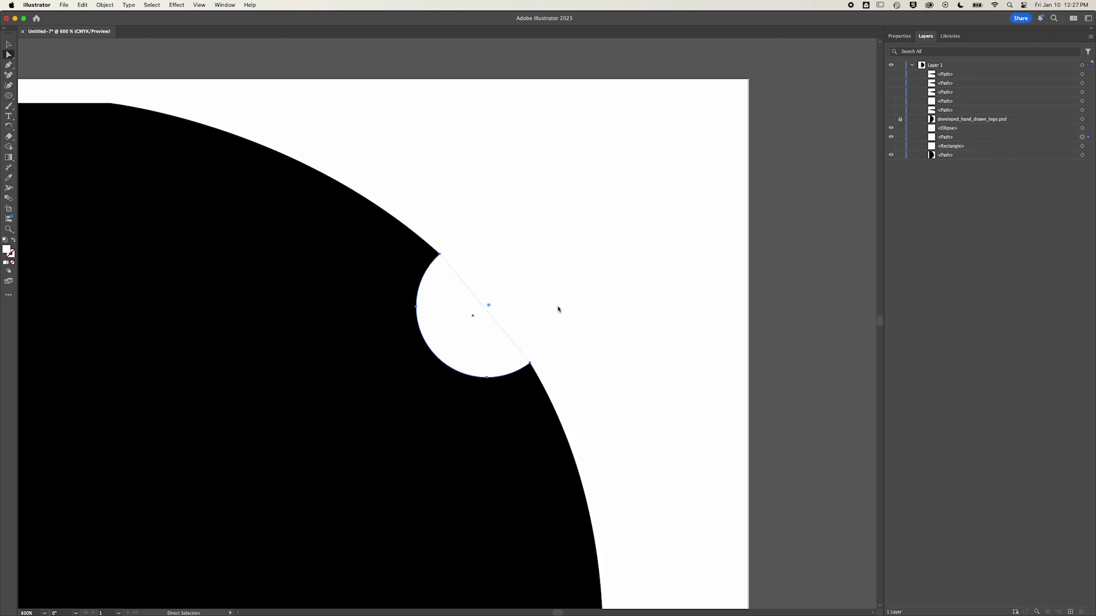
- Add anchor points to the lower notch circle and to the D path at both places where their outlines cross
left_click_drag(634, 479, 587, 69)
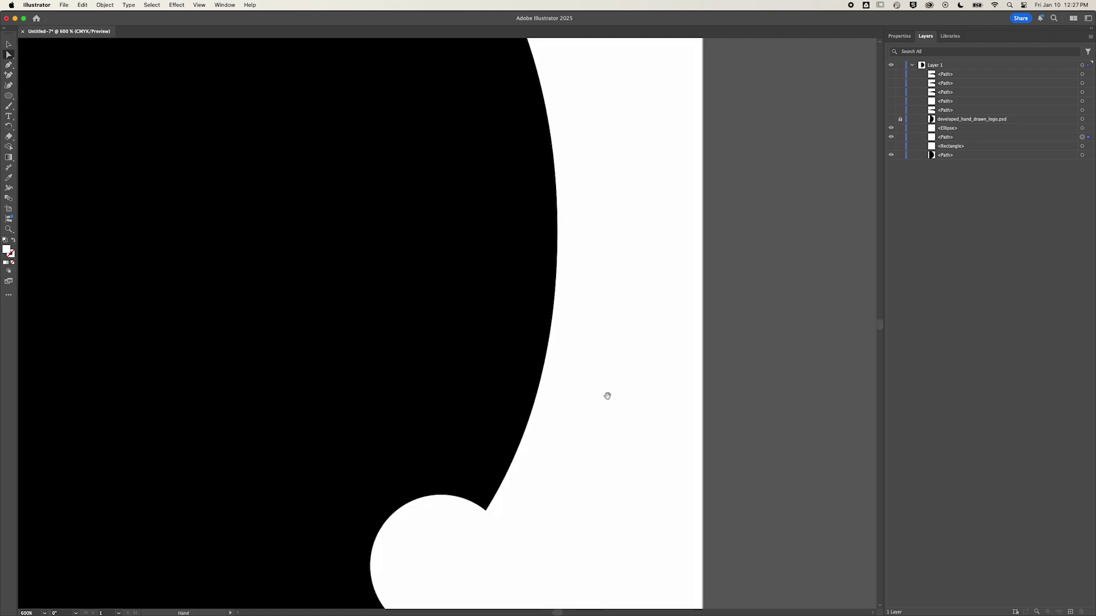
left_click_drag(528, 237, 587, 68)
left_click(9, 75)
left_click(1082, 128)
left_click(1082, 155, "shift")
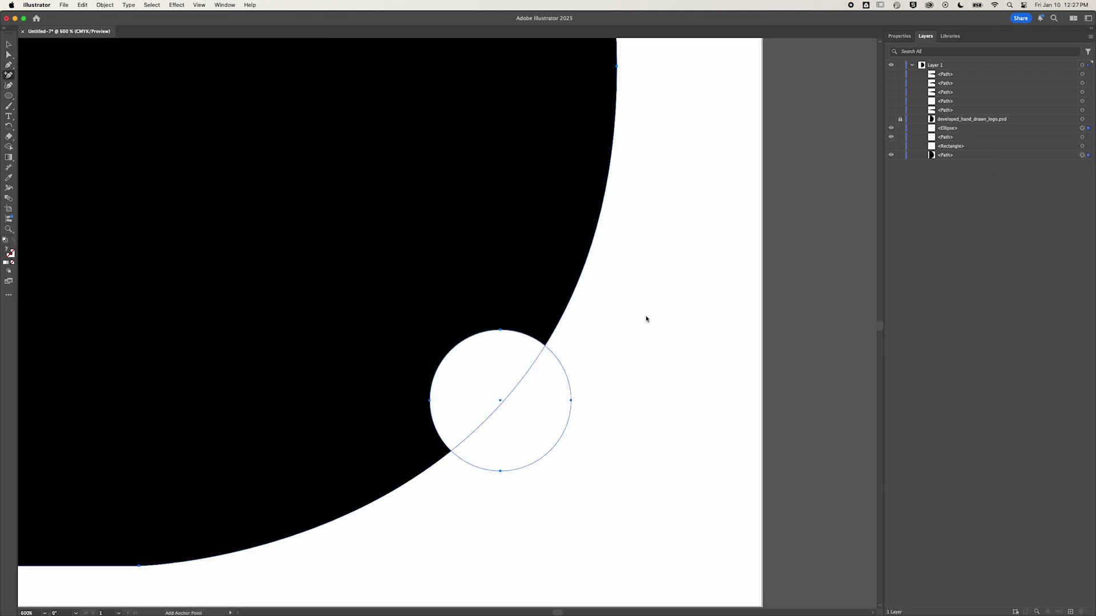
left_click(545, 346)
left_click(450, 451)
left_click(1082, 155)
left_click(545, 345)
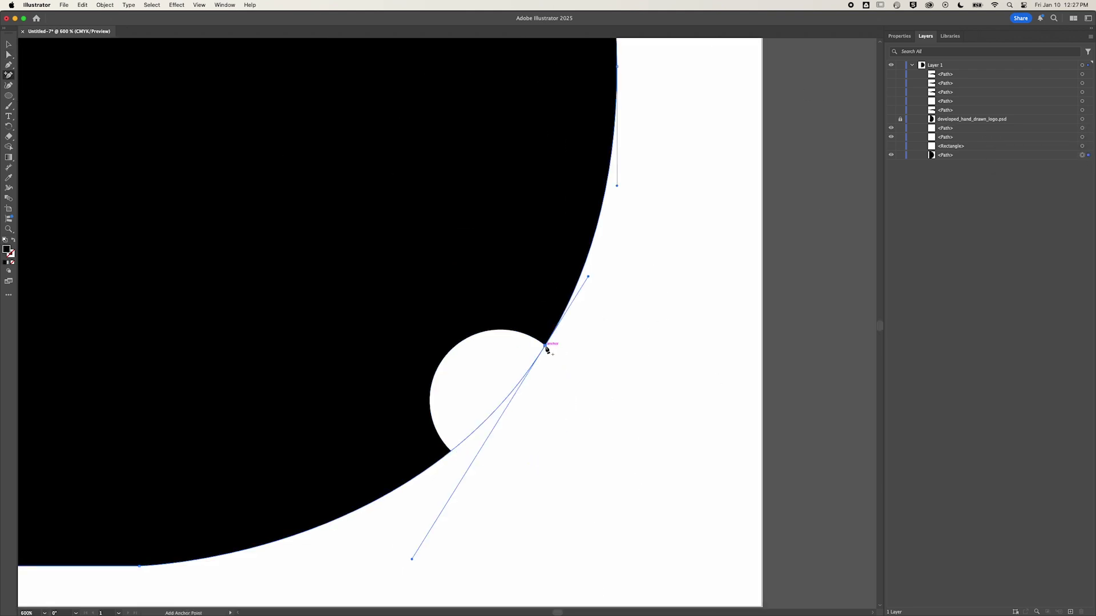
left_click(451, 451)
- Delete the part of the D's curve that runs through the lower notch circle
left_click(9, 54)
left_click(507, 396)
key("Delete")
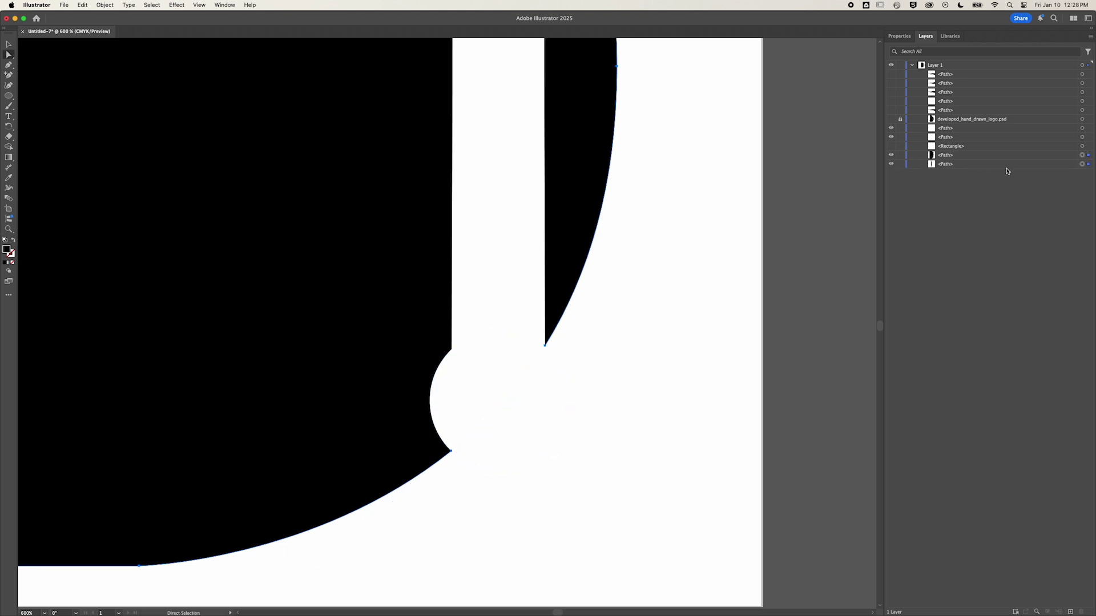
- Set the fill of the two open D path pieces to None
left_click(899, 36)
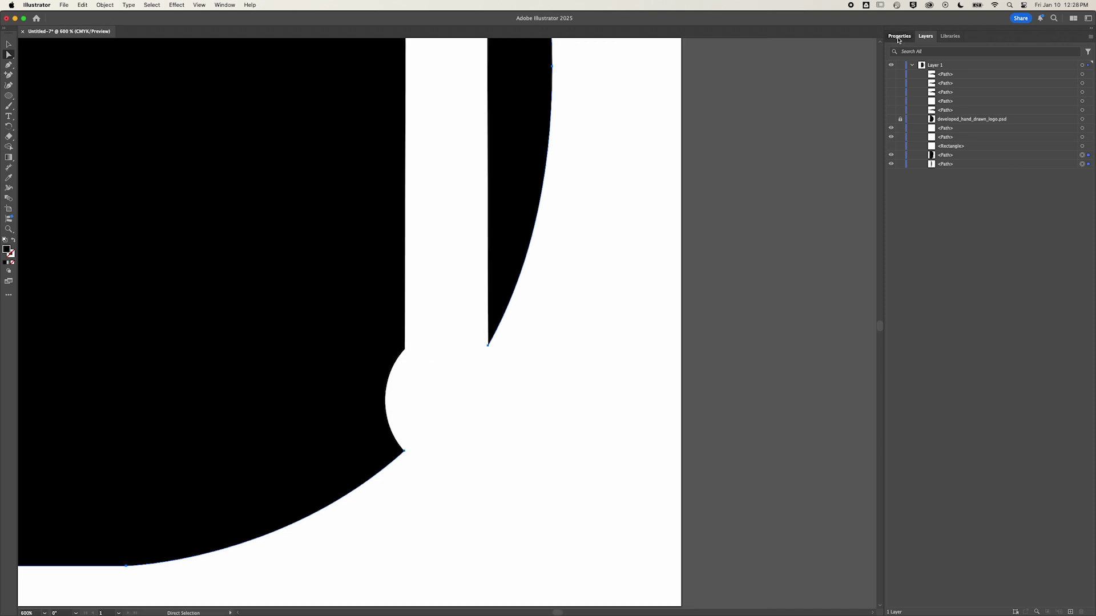
left_click(996, 130)
left_click(904, 161)
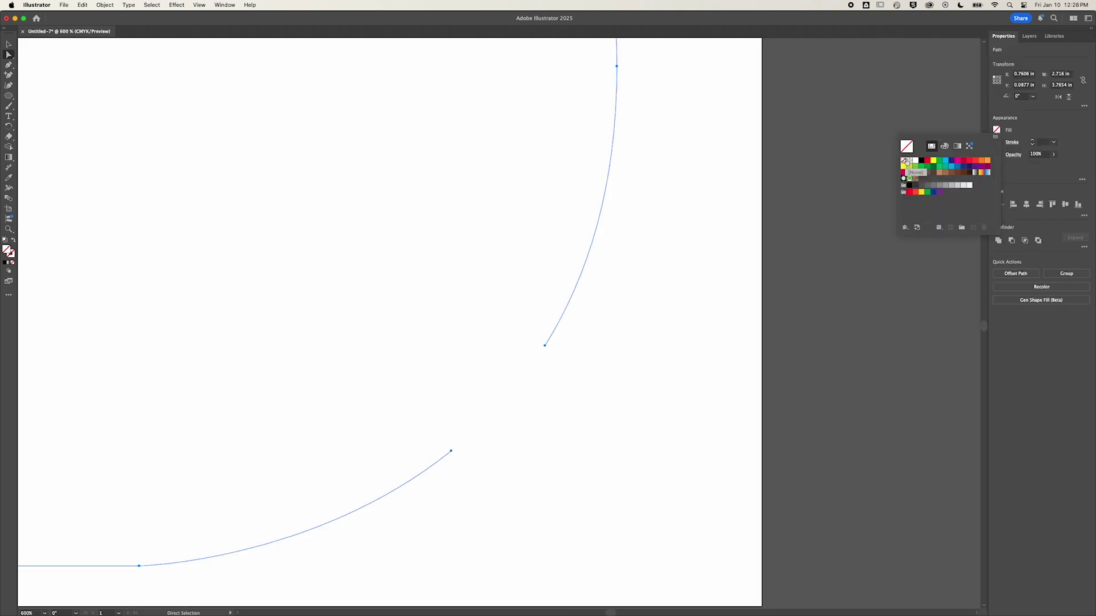
left_click(1077, 128)
left_click(1029, 36)
- Delete the lower circle's rightmost and bottommost anchor points so only the arc cutting into the D is left
left_click(1082, 128)
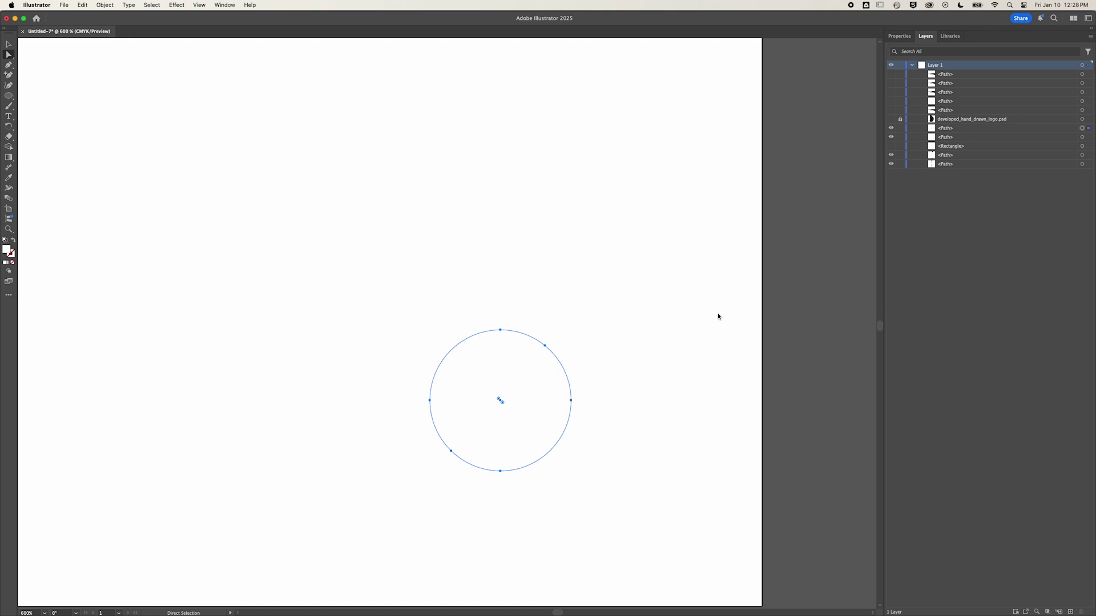
key("super+a")
left_click(571, 401)
key("Delete")
left_click(500, 471)
key("Delete")
- Select both notch arcs and both open D path pieces and join them into one closed path
key("super+a")
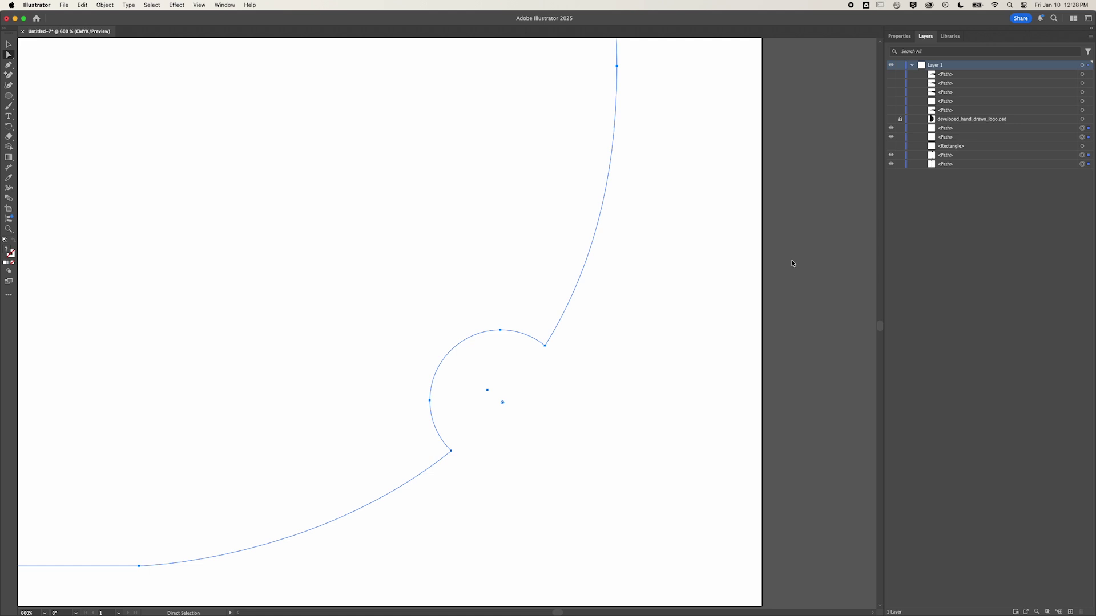
key("super+minus")
key("super+minus")
key("super+minus")
key("super+shift+a")
left_click(1082, 128)
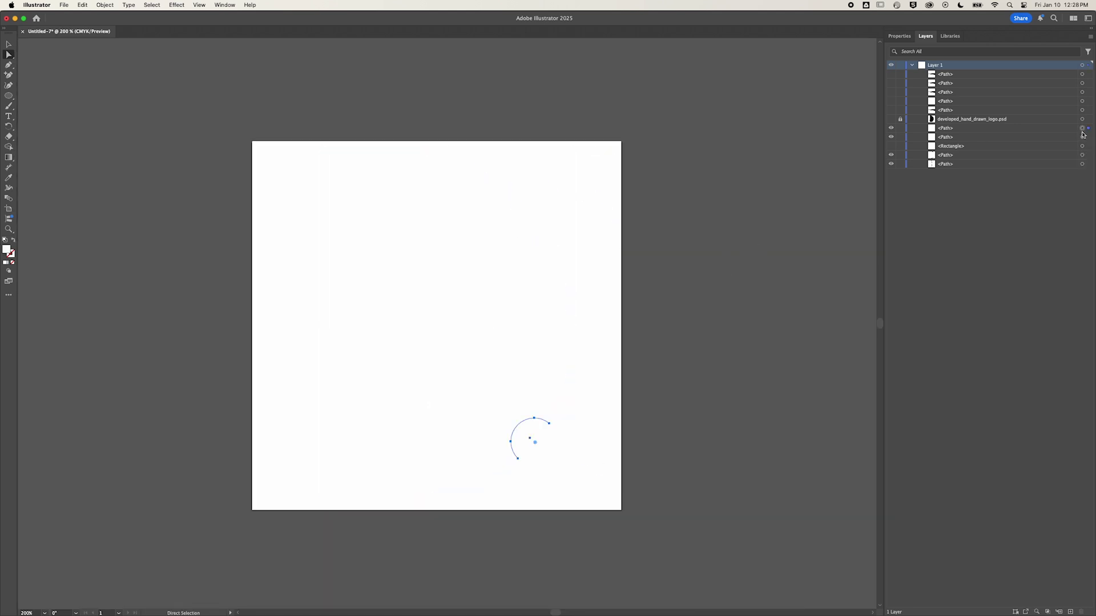
left_click(1082, 137, "shift")
left_click(1082, 164, "shift")
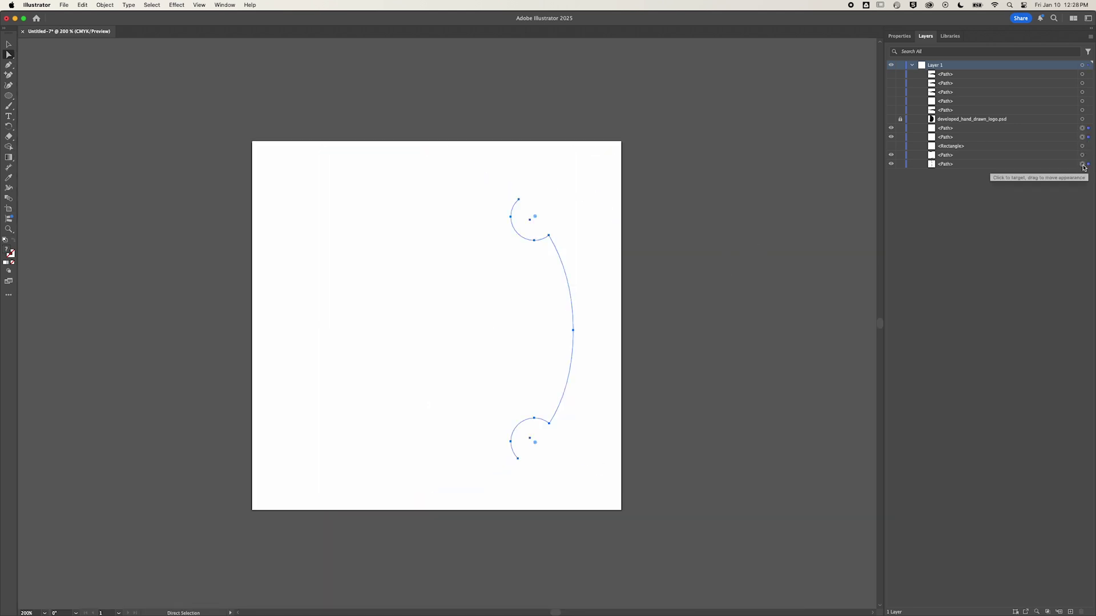
left_click(1082, 156, "shift")
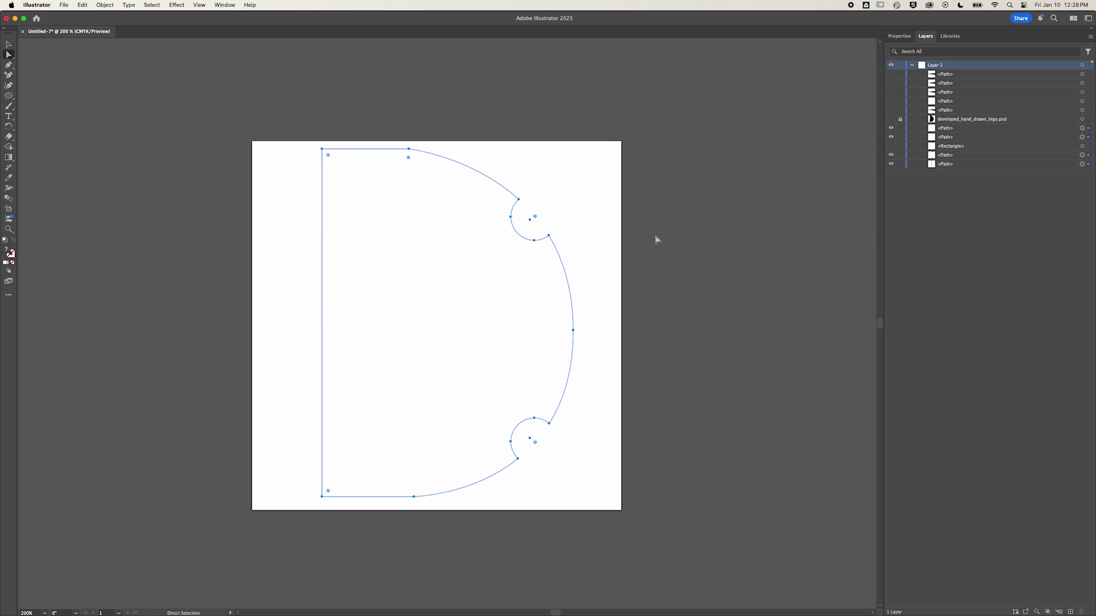
left_click(105, 5)
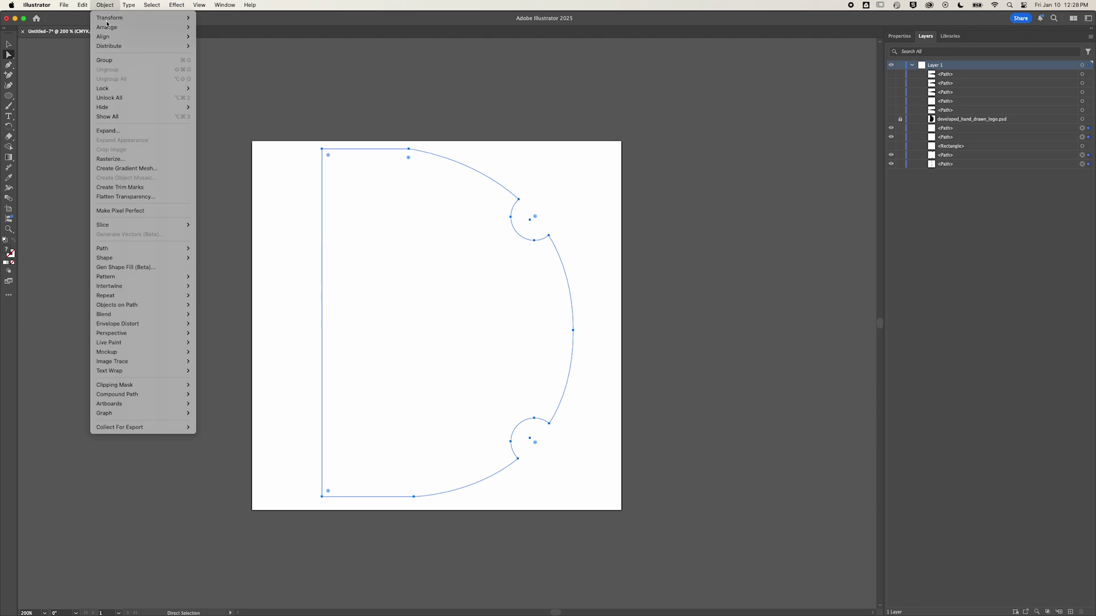
mouse_move(143, 248)
left_click(206, 248)
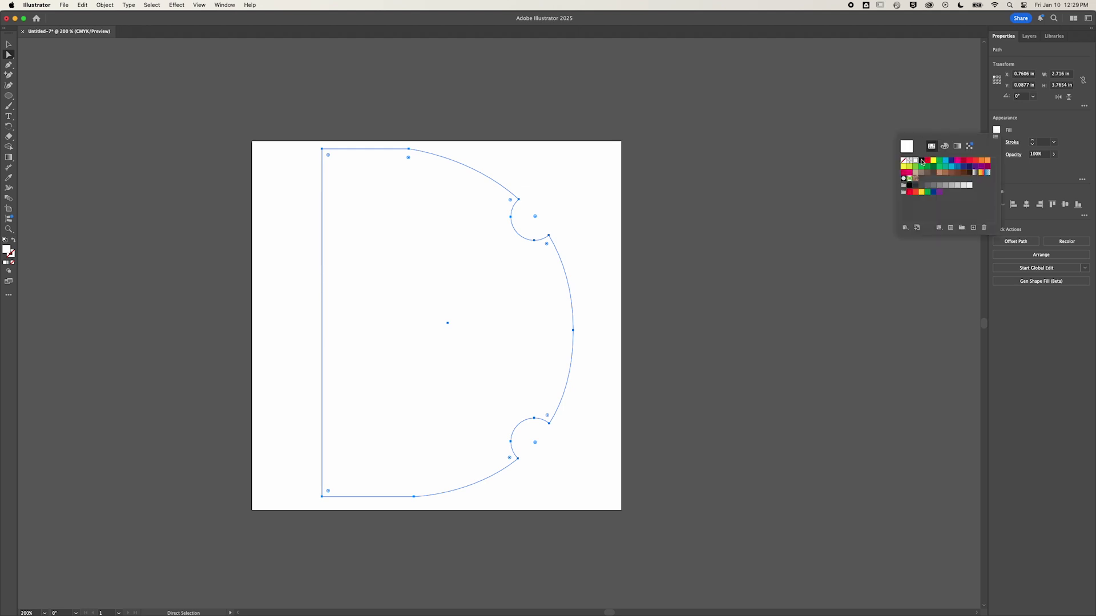
- Fill the joined D path with black and move the stripe rectangle directly above it in the stacking order
left_click(921, 161)
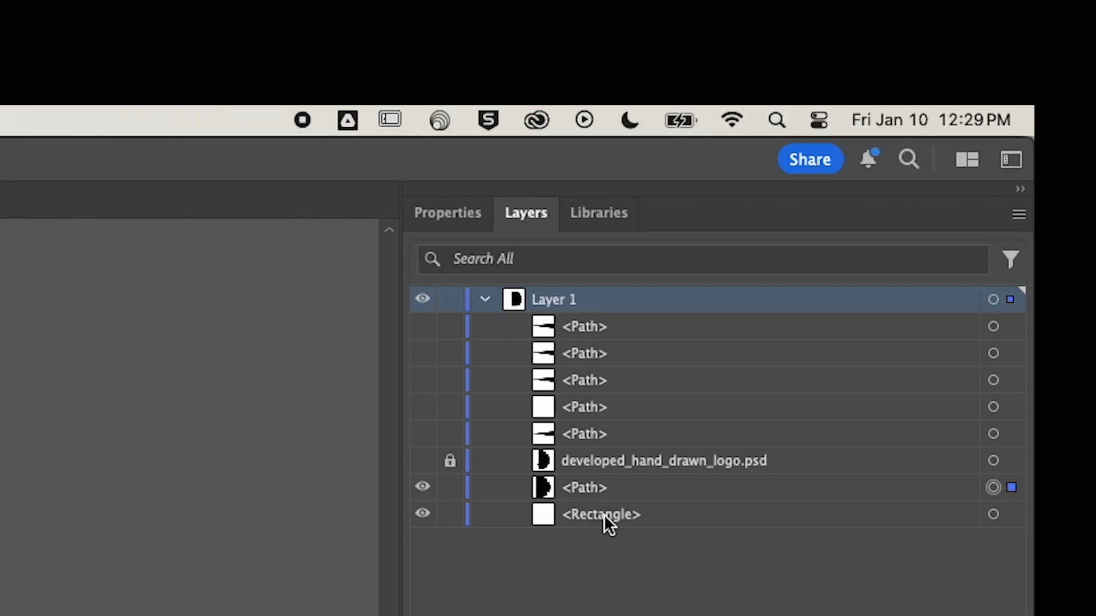
left_click_drag(949, 137, 949, 124)
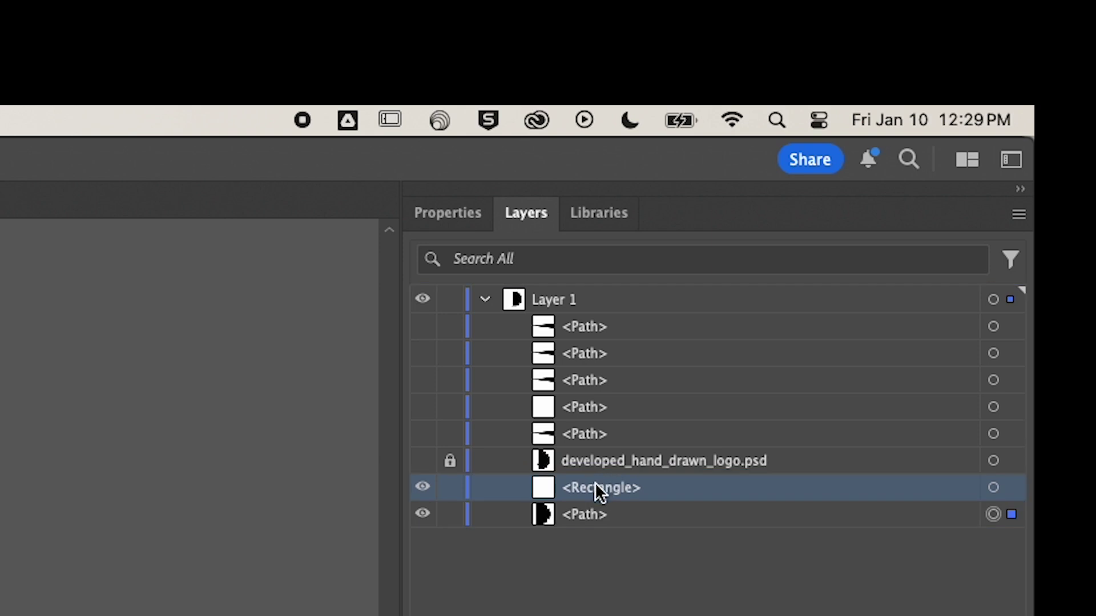